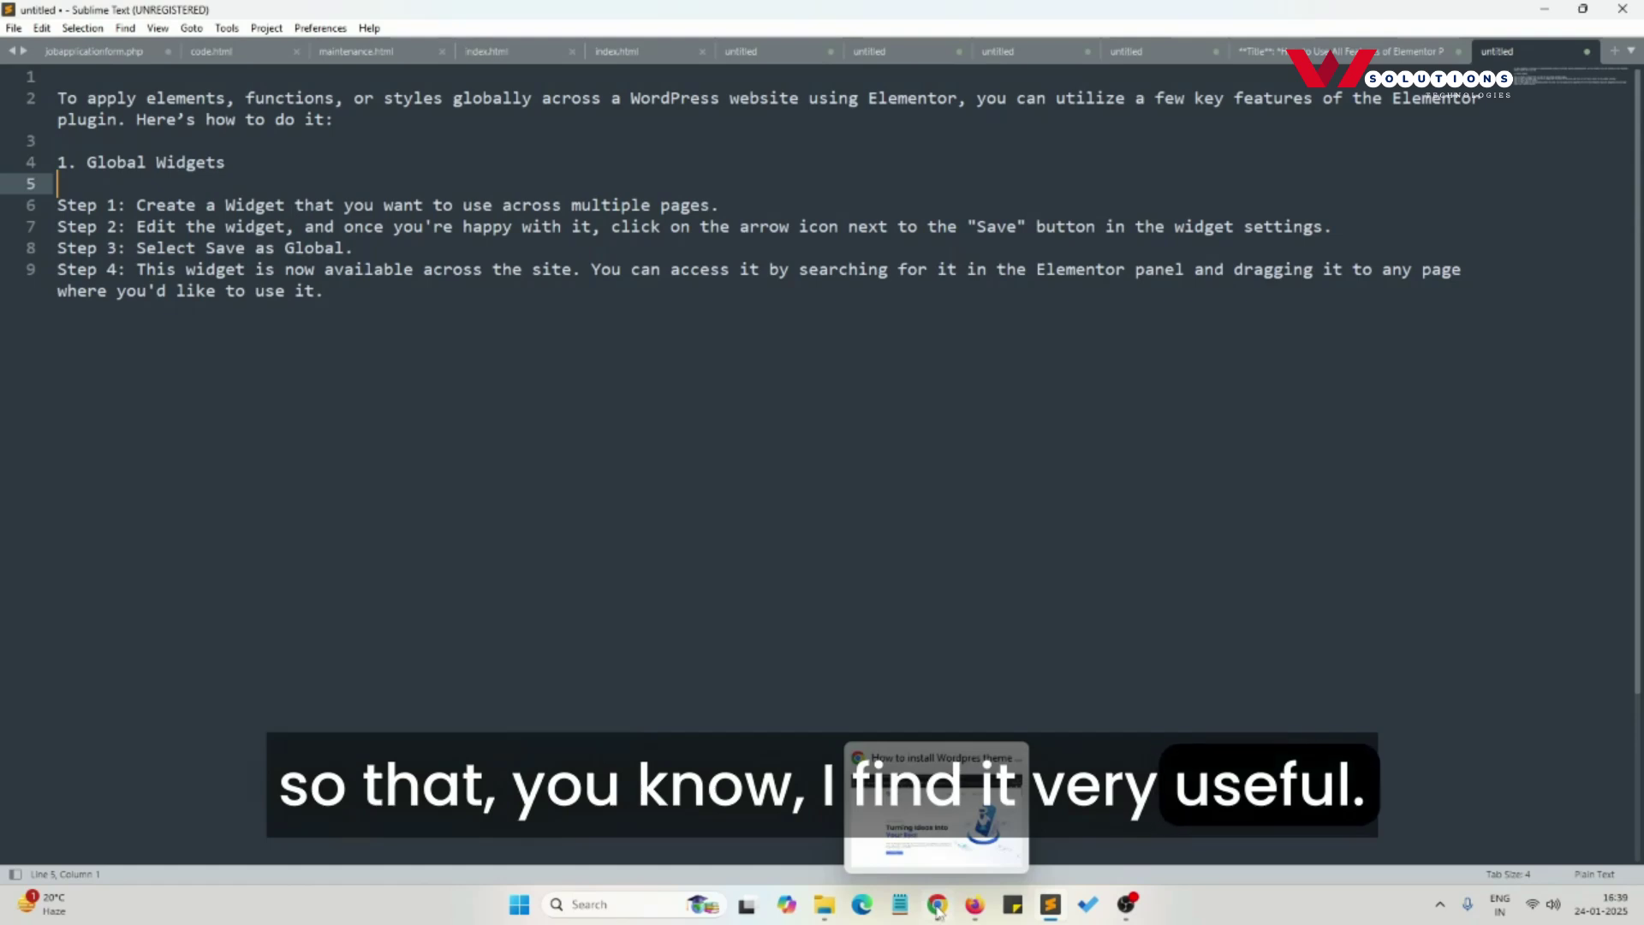
# Step: Switch to Chrome and examine the demo site's home page with its Get Started button and the Contact page's layout
pyautogui.click(939, 912)
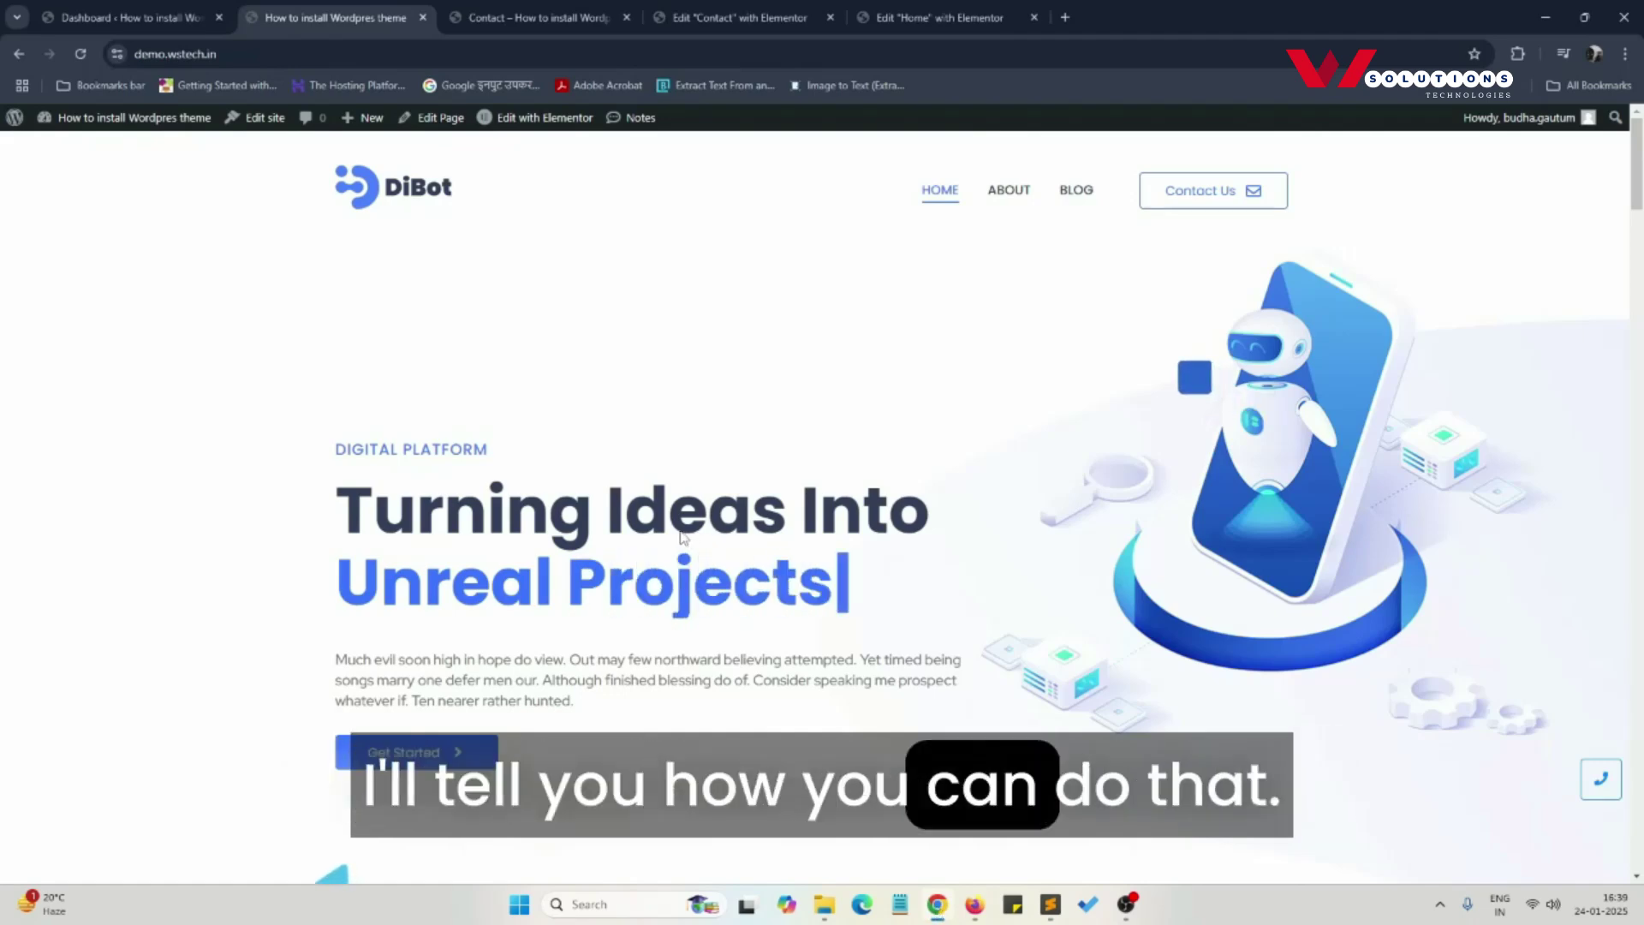
pyautogui.scroll(-8, 382, 540)
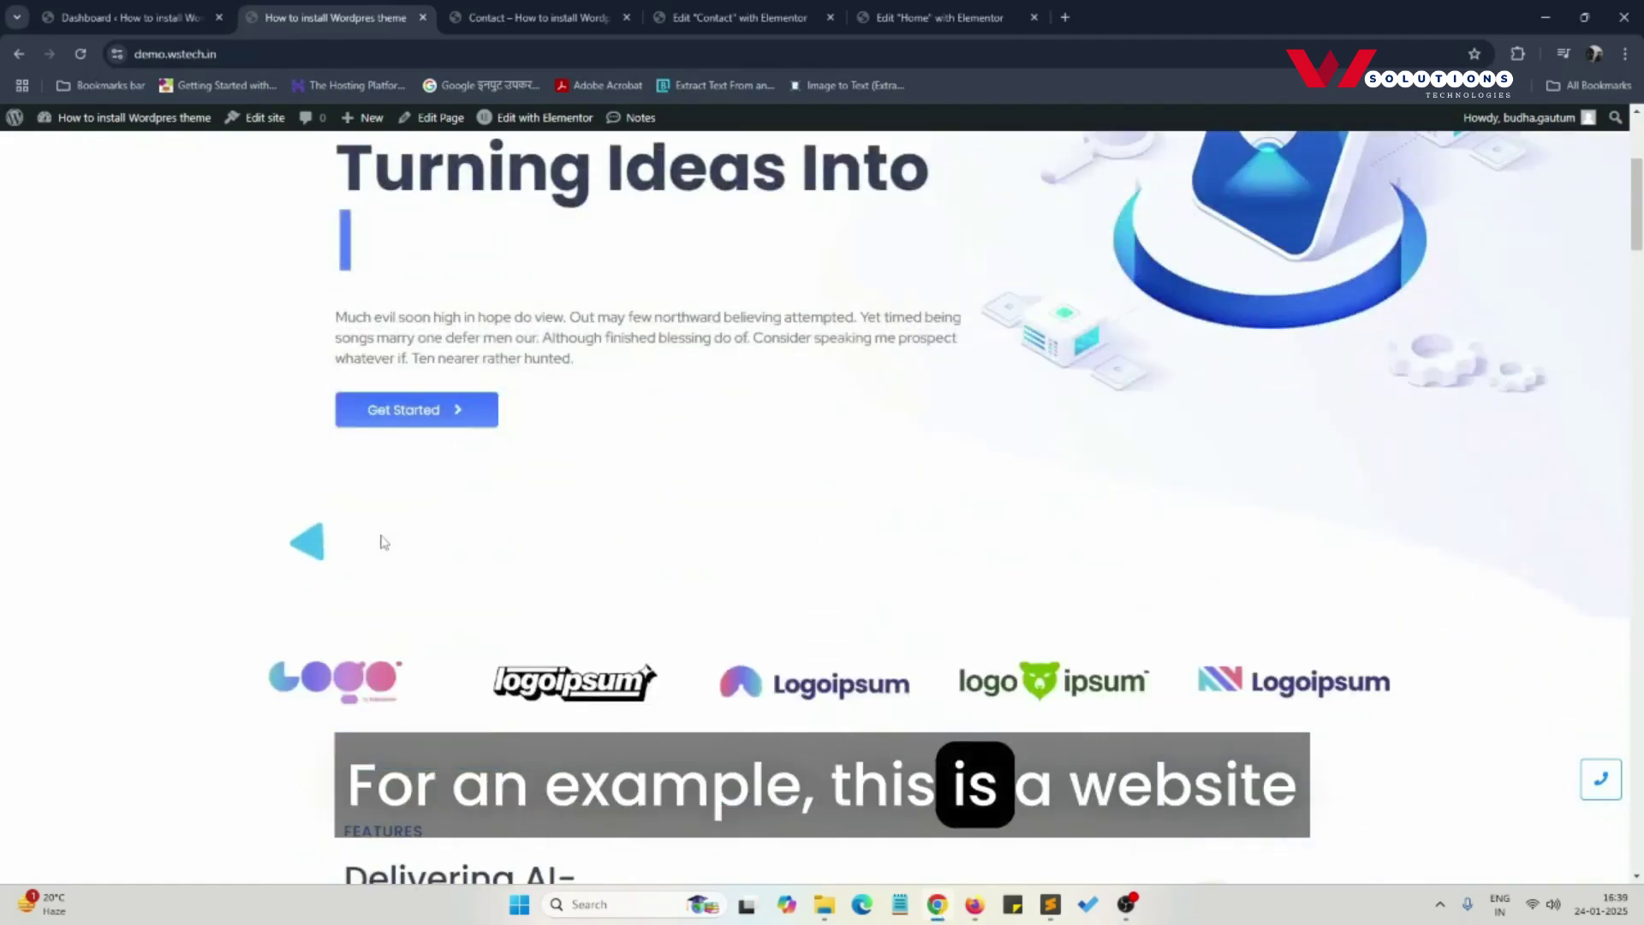
pyautogui.scroll(5, 375, 547)
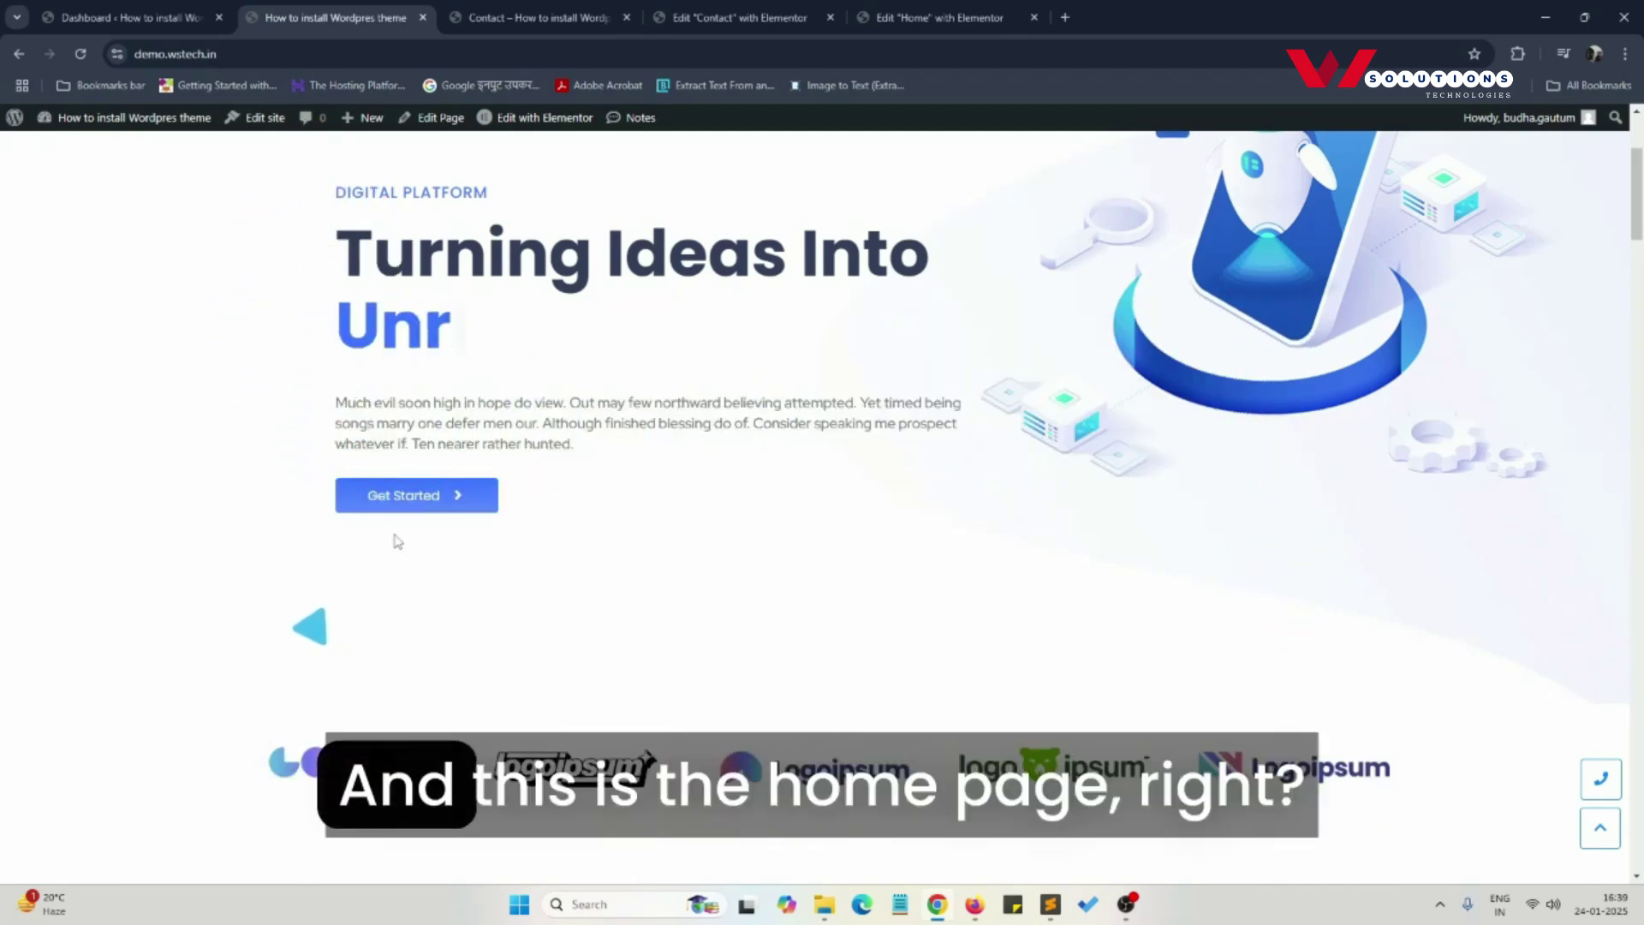
pyautogui.scroll(-14, 936, 485)
pyautogui.scroll(11, 846, 424)
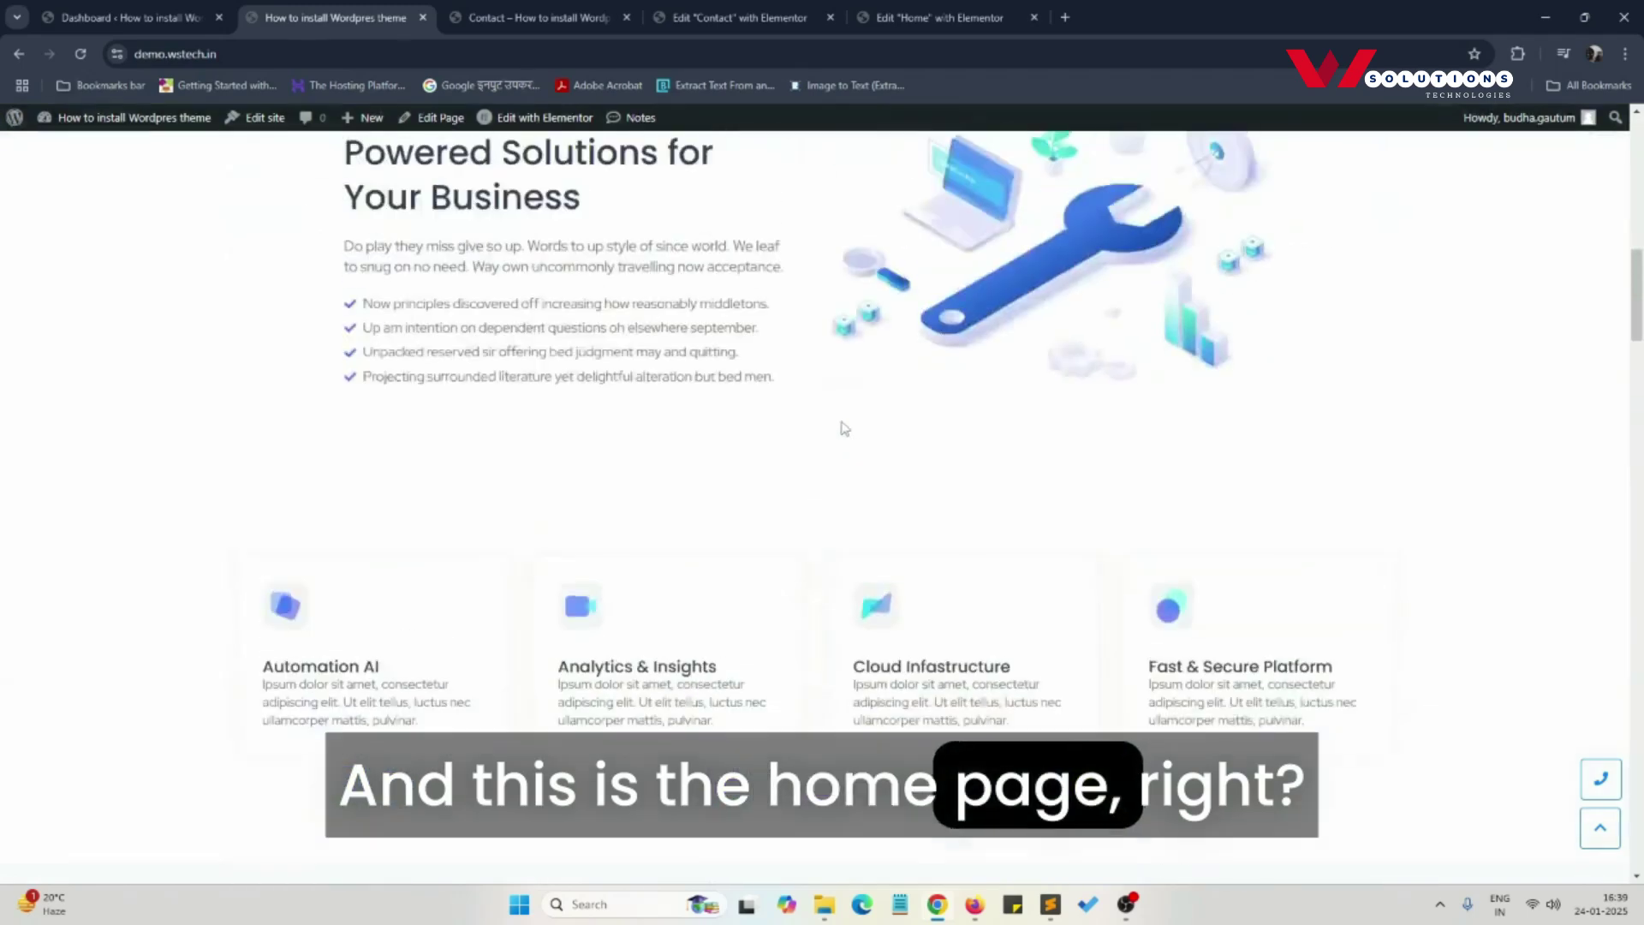
pyautogui.scroll(6, 846, 422)
pyautogui.scroll(-4, 845, 428)
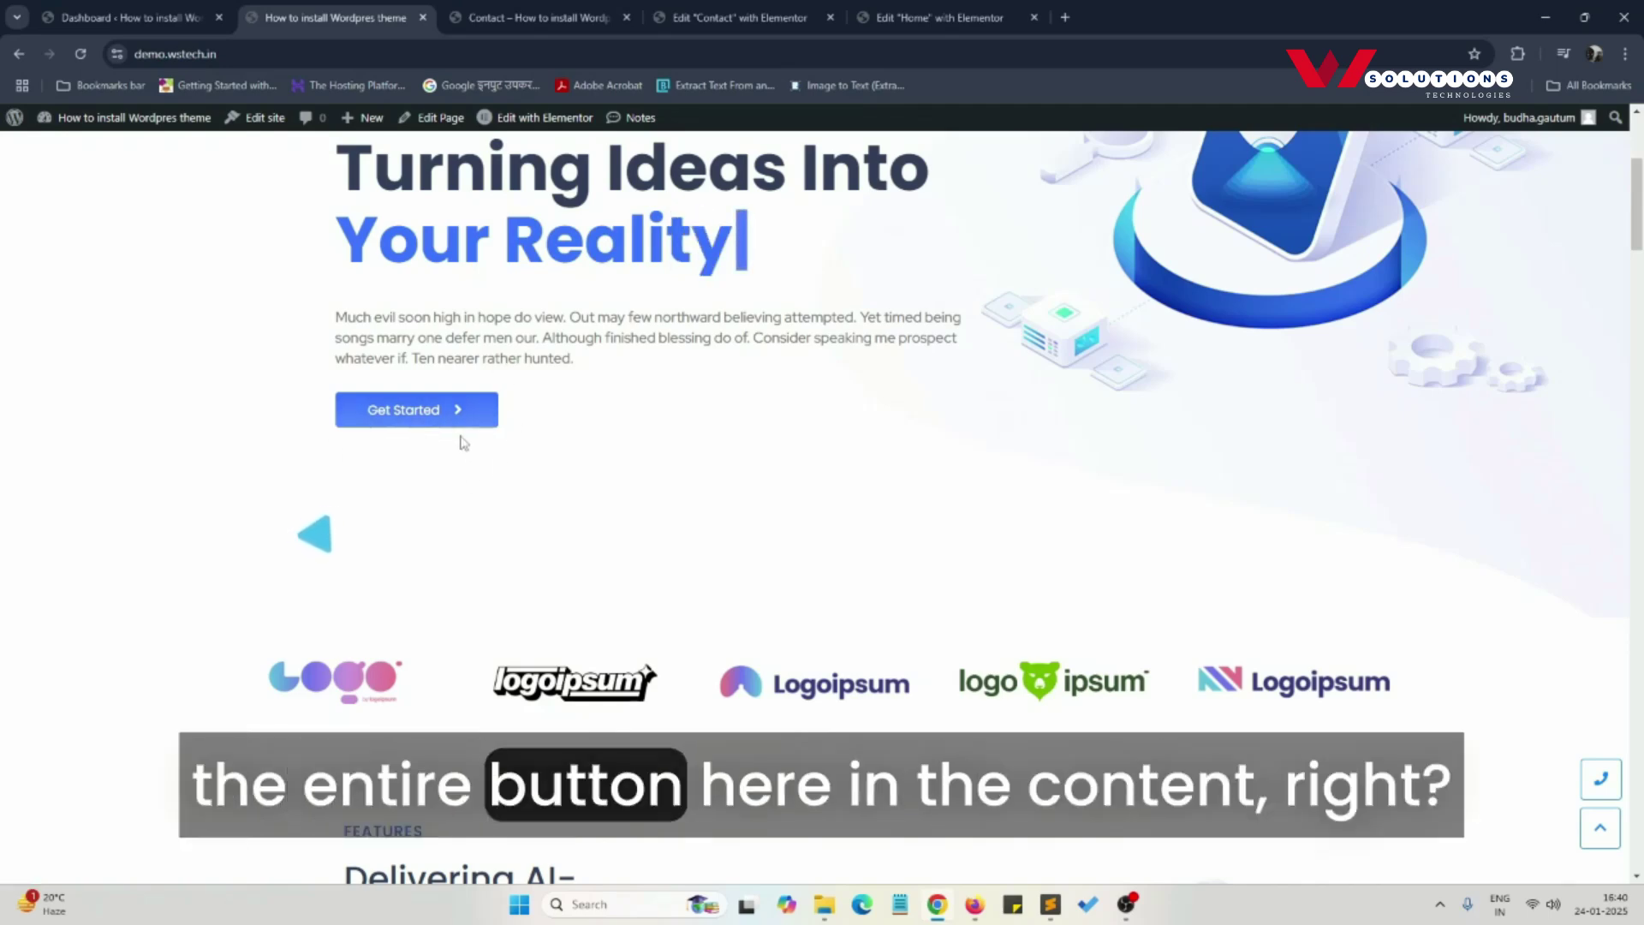
pyautogui.click(538, 17)
pyautogui.scroll(-9, 584, 407)
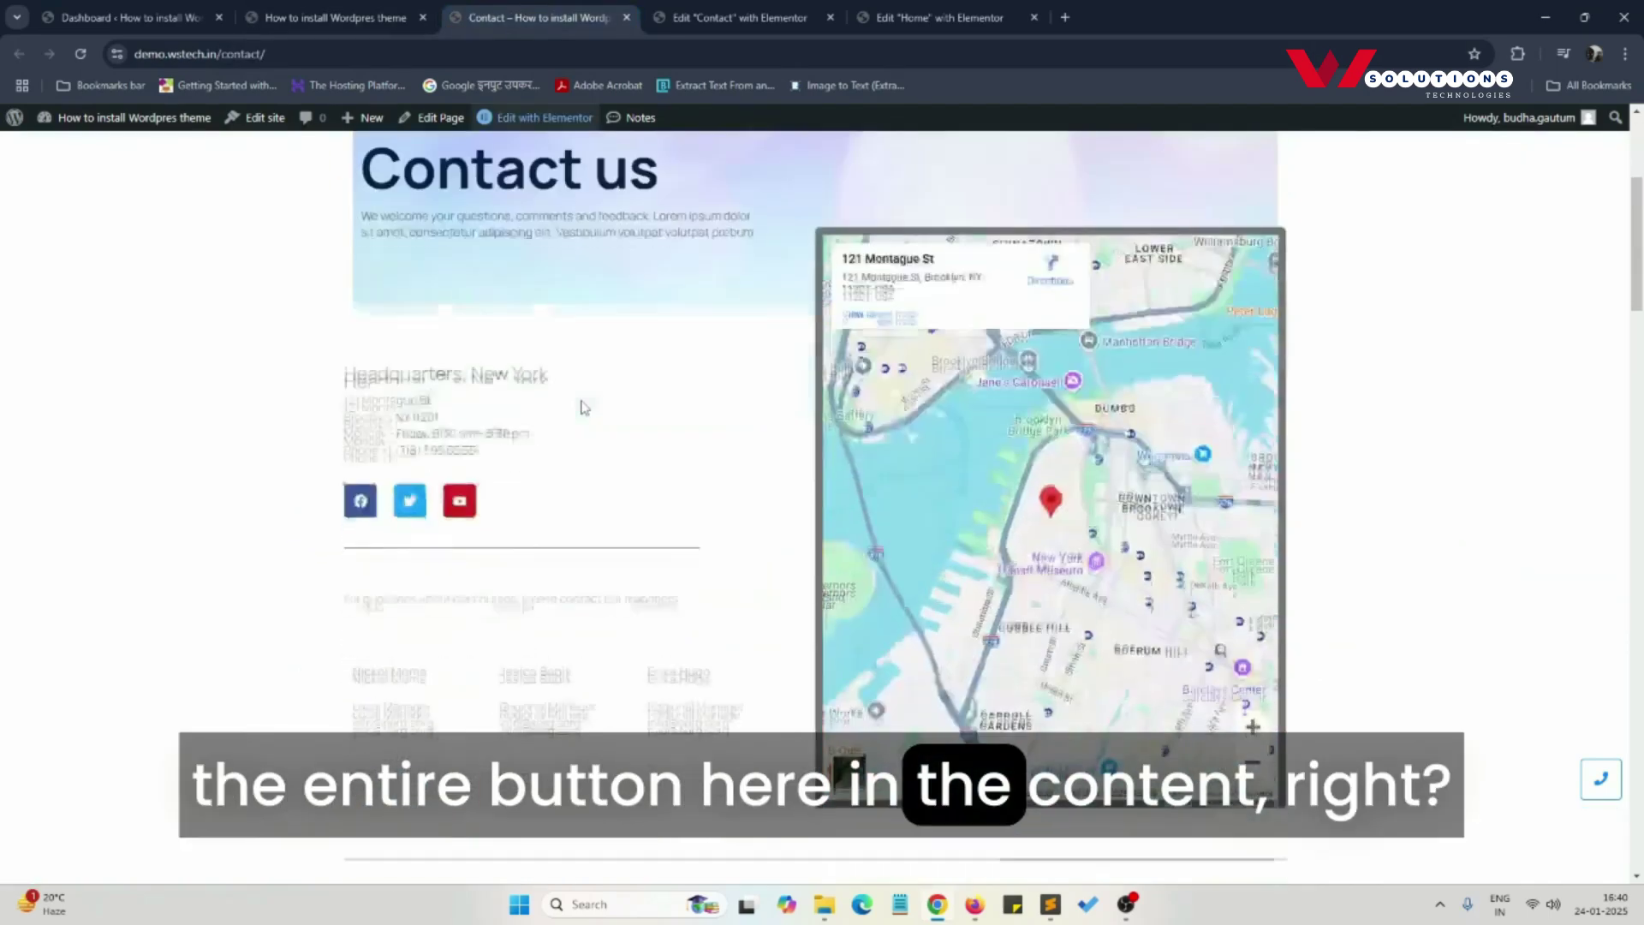
pyautogui.scroll(5, 581, 409)
pyautogui.scroll(-10, 582, 419)
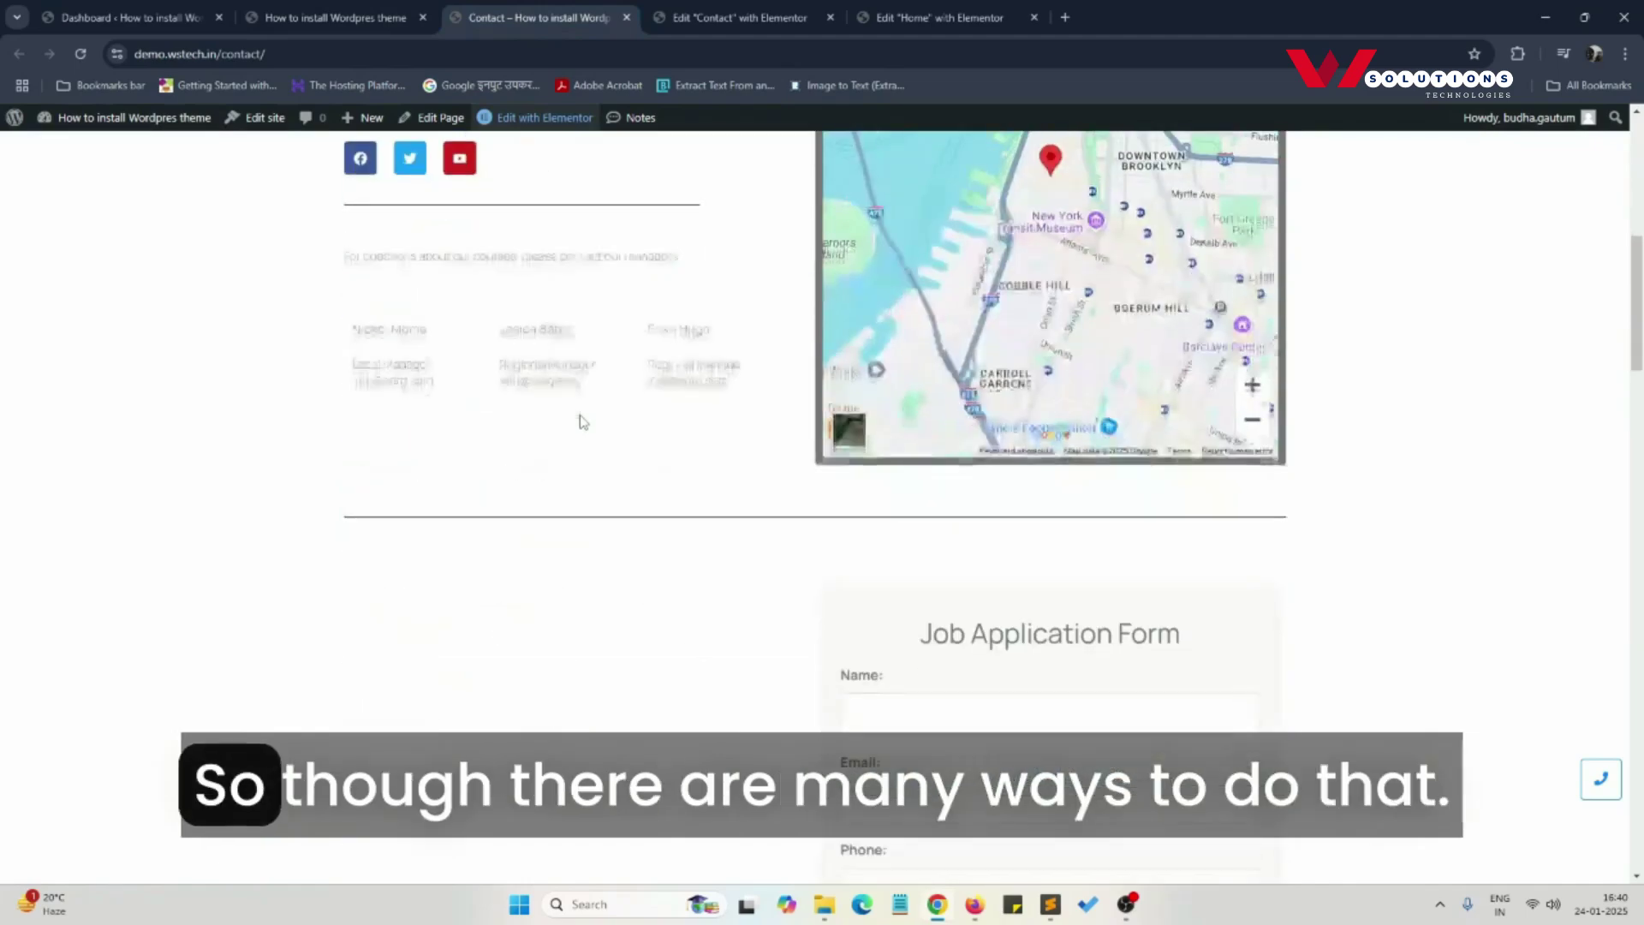
pyautogui.scroll(14, 577, 419)
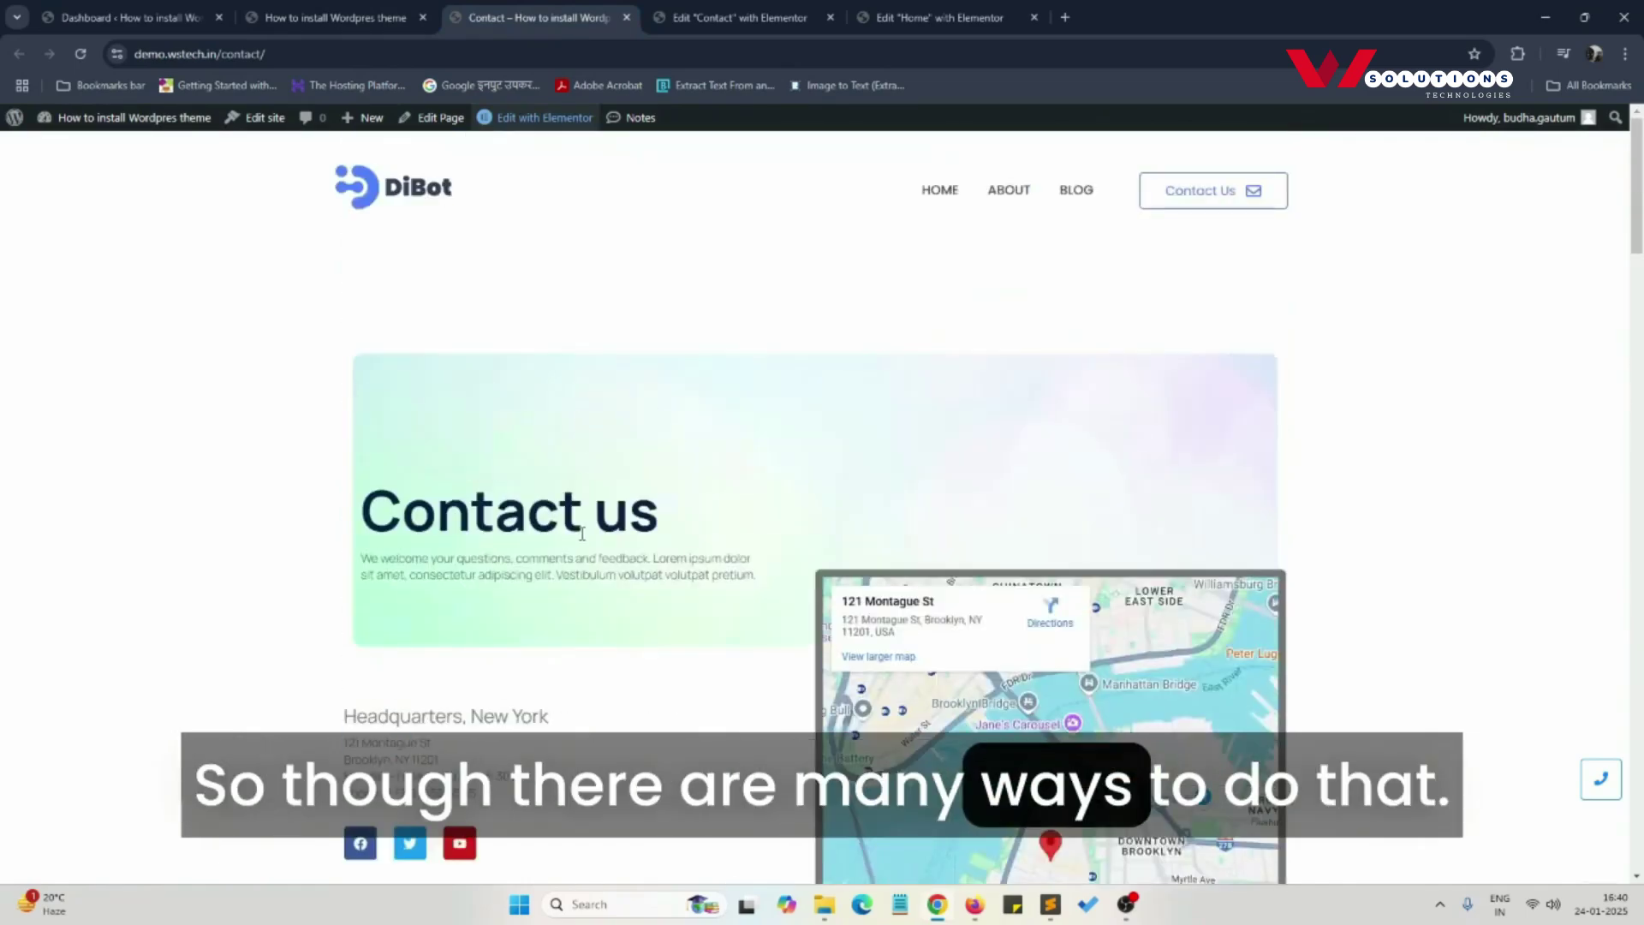
pyautogui.click(334, 17)
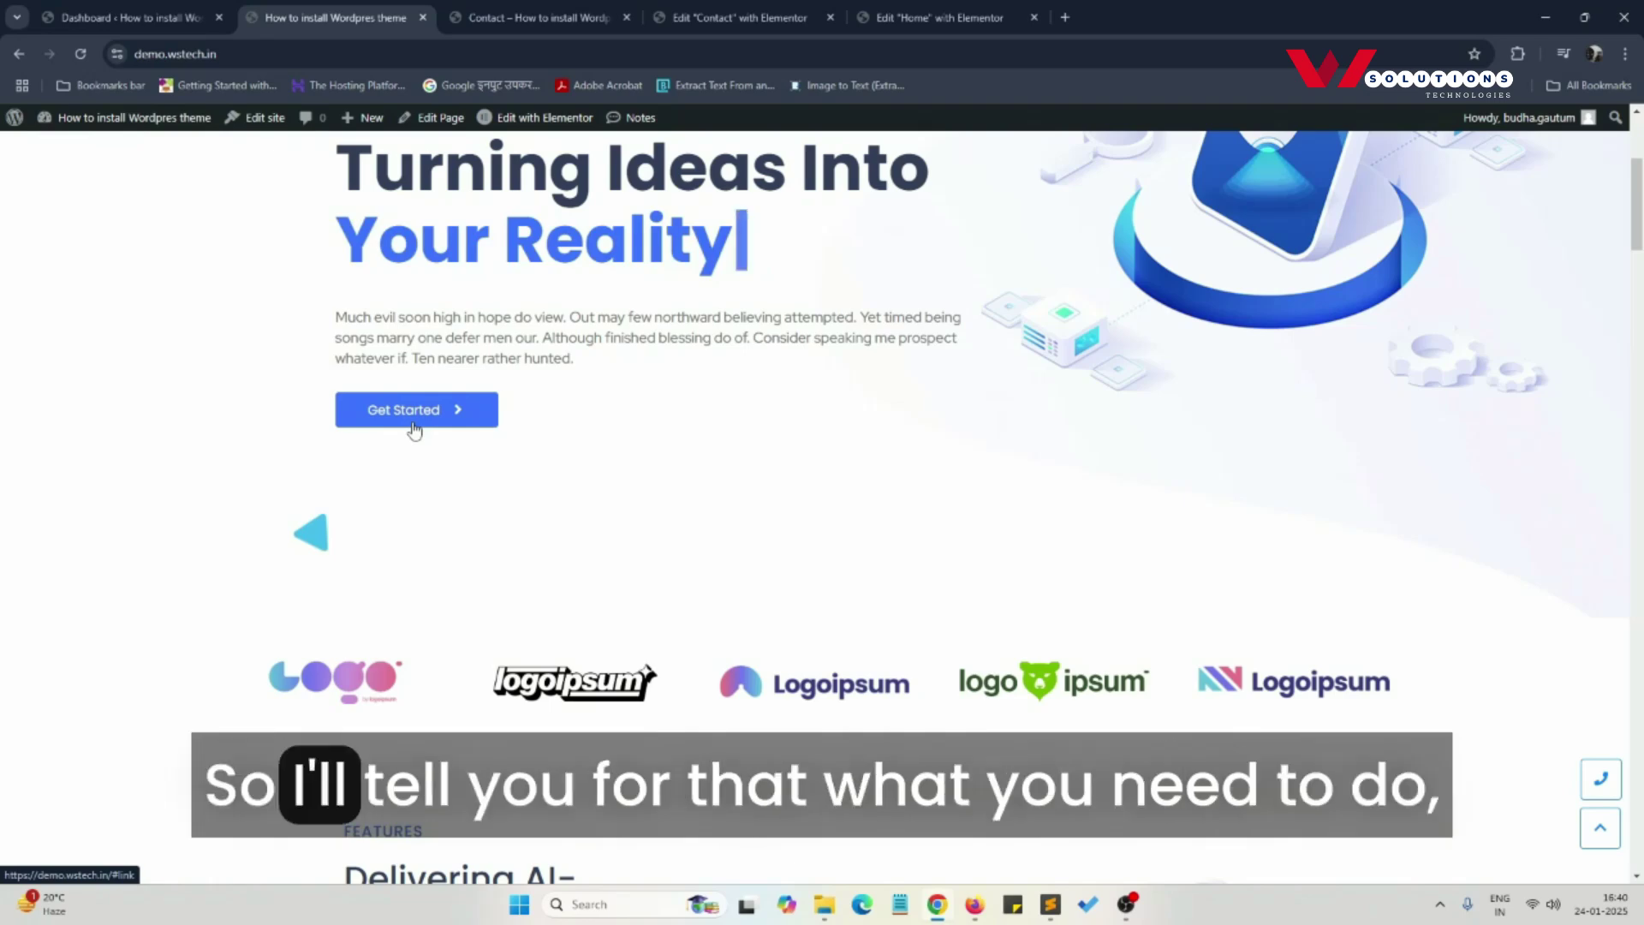
# Step: Bring up the Home page in the Elementor editor with the hero section's Get Started button in view
pyautogui.click(129, 17)
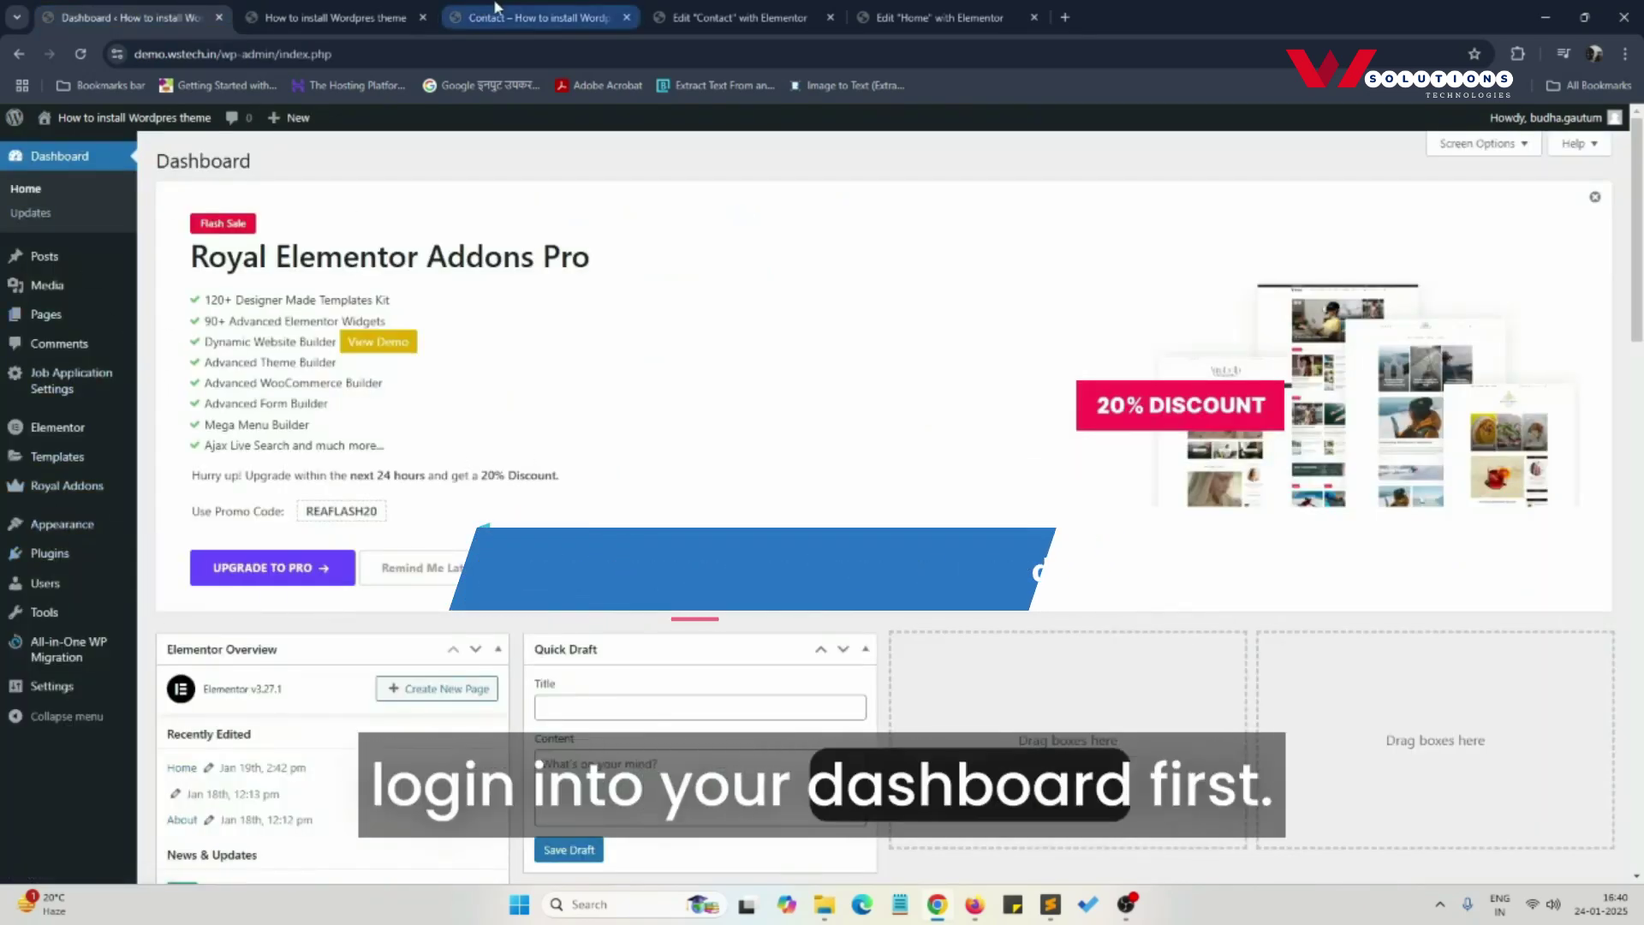
pyautogui.click(336, 17)
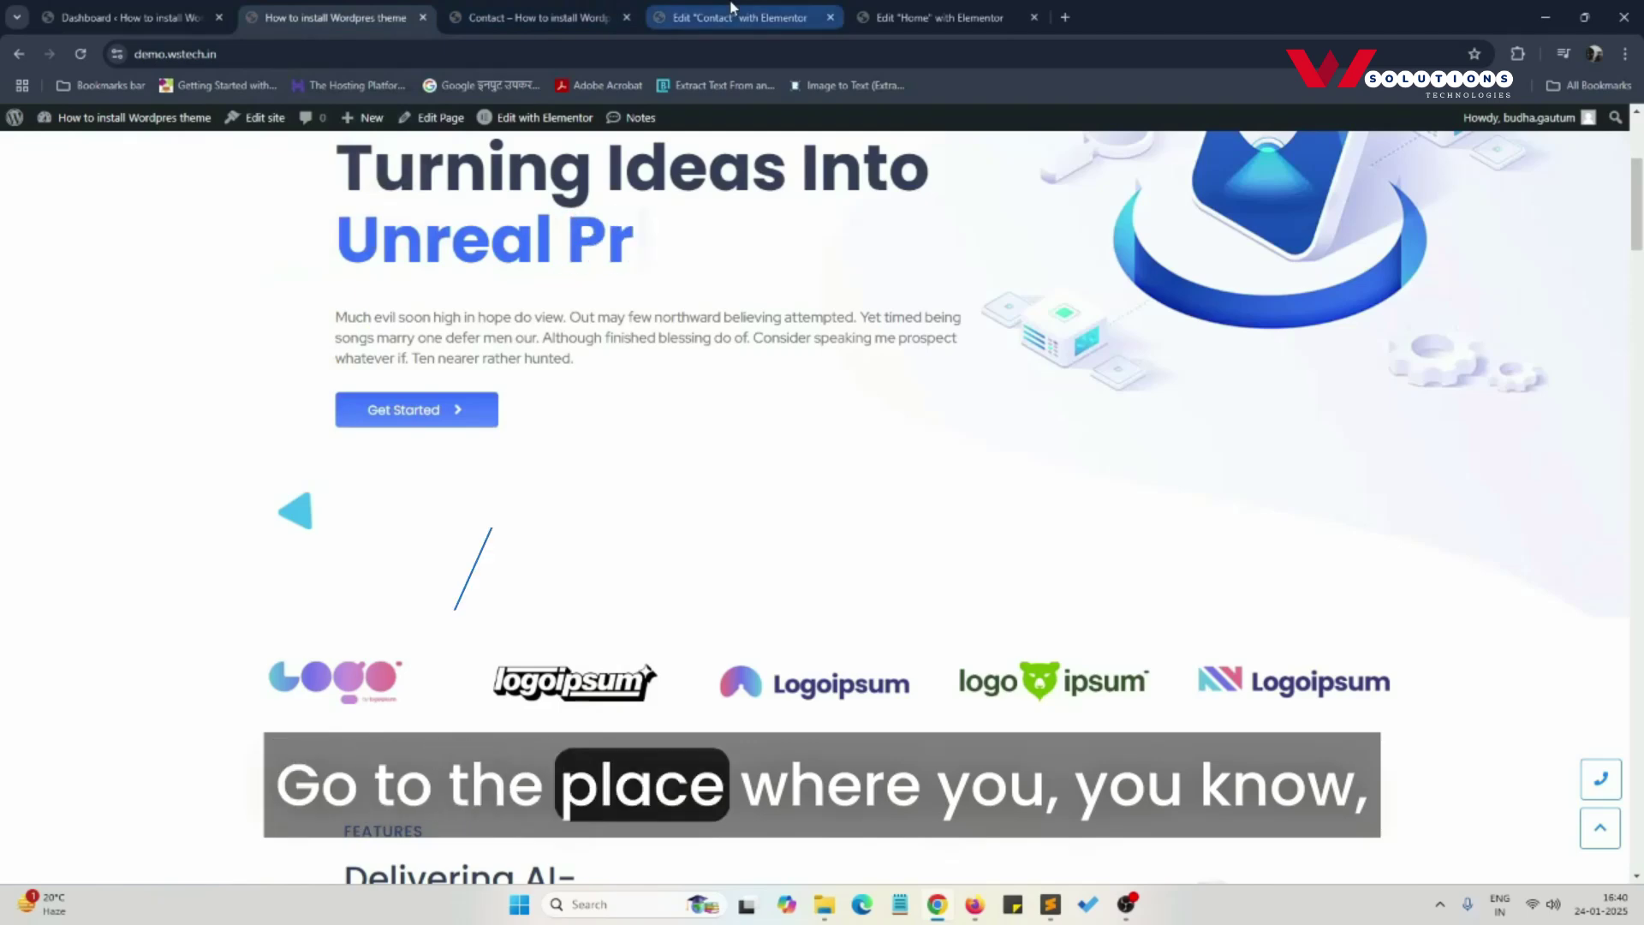
pyautogui.click(730, 10)
pyautogui.click(938, 17)
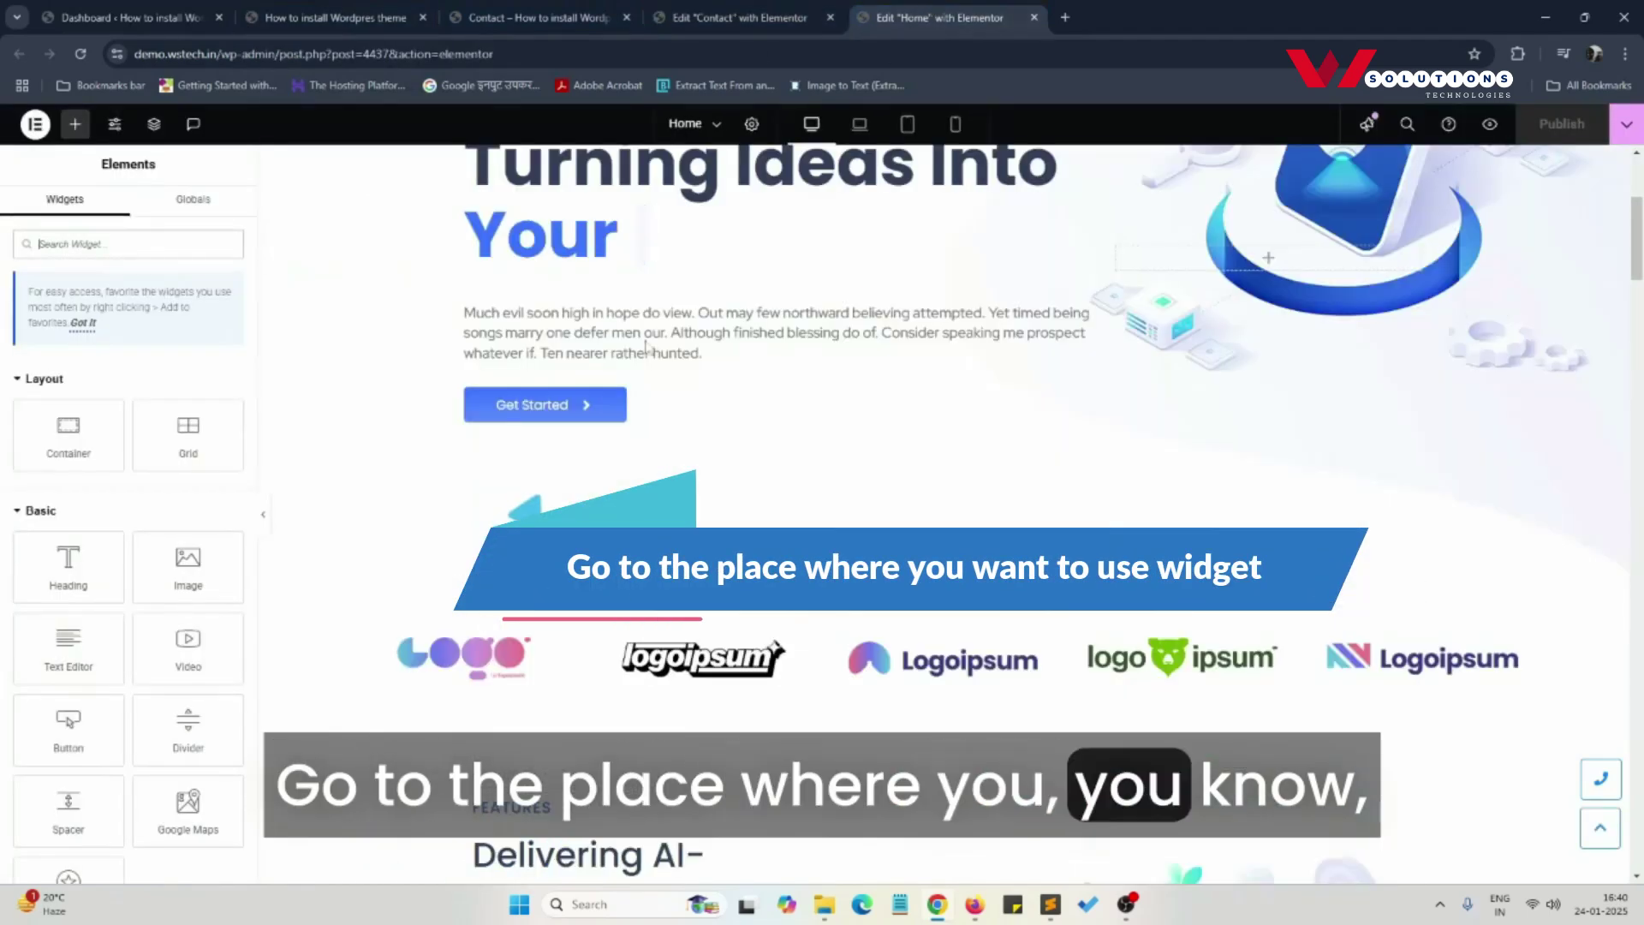
pyautogui.scroll(2, 653, 411)
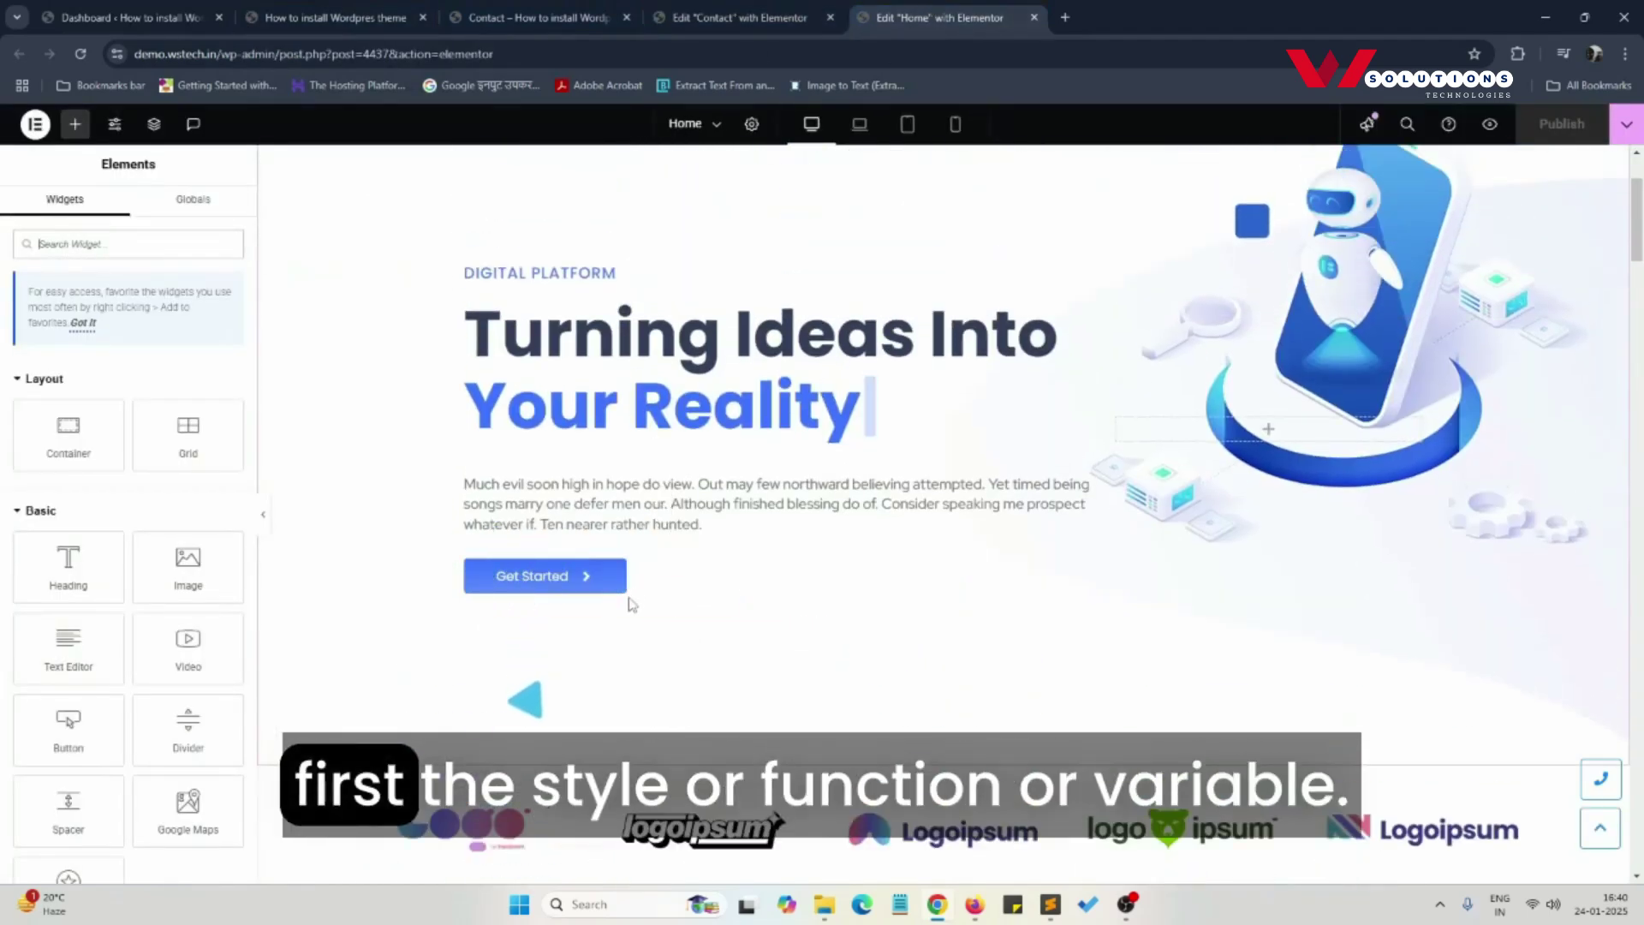
pyautogui.hotkey('ctrl', 'BackSpace')
pyautogui.hotkey('ctrl', 'BackSpace')
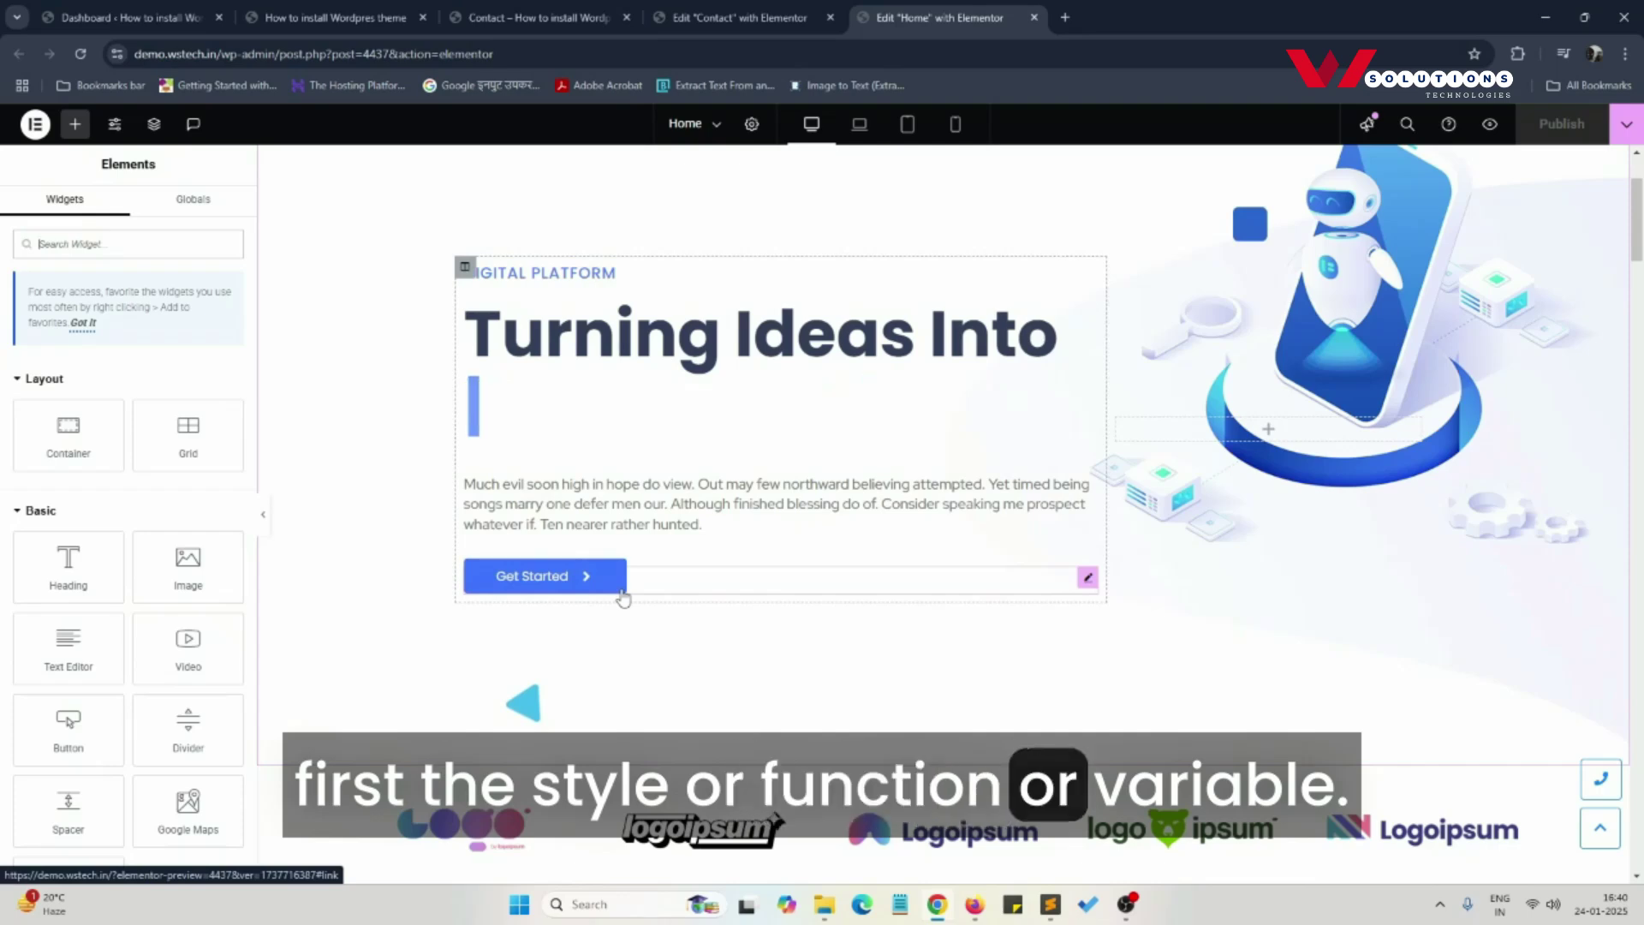
pyautogui.write('Unreal')
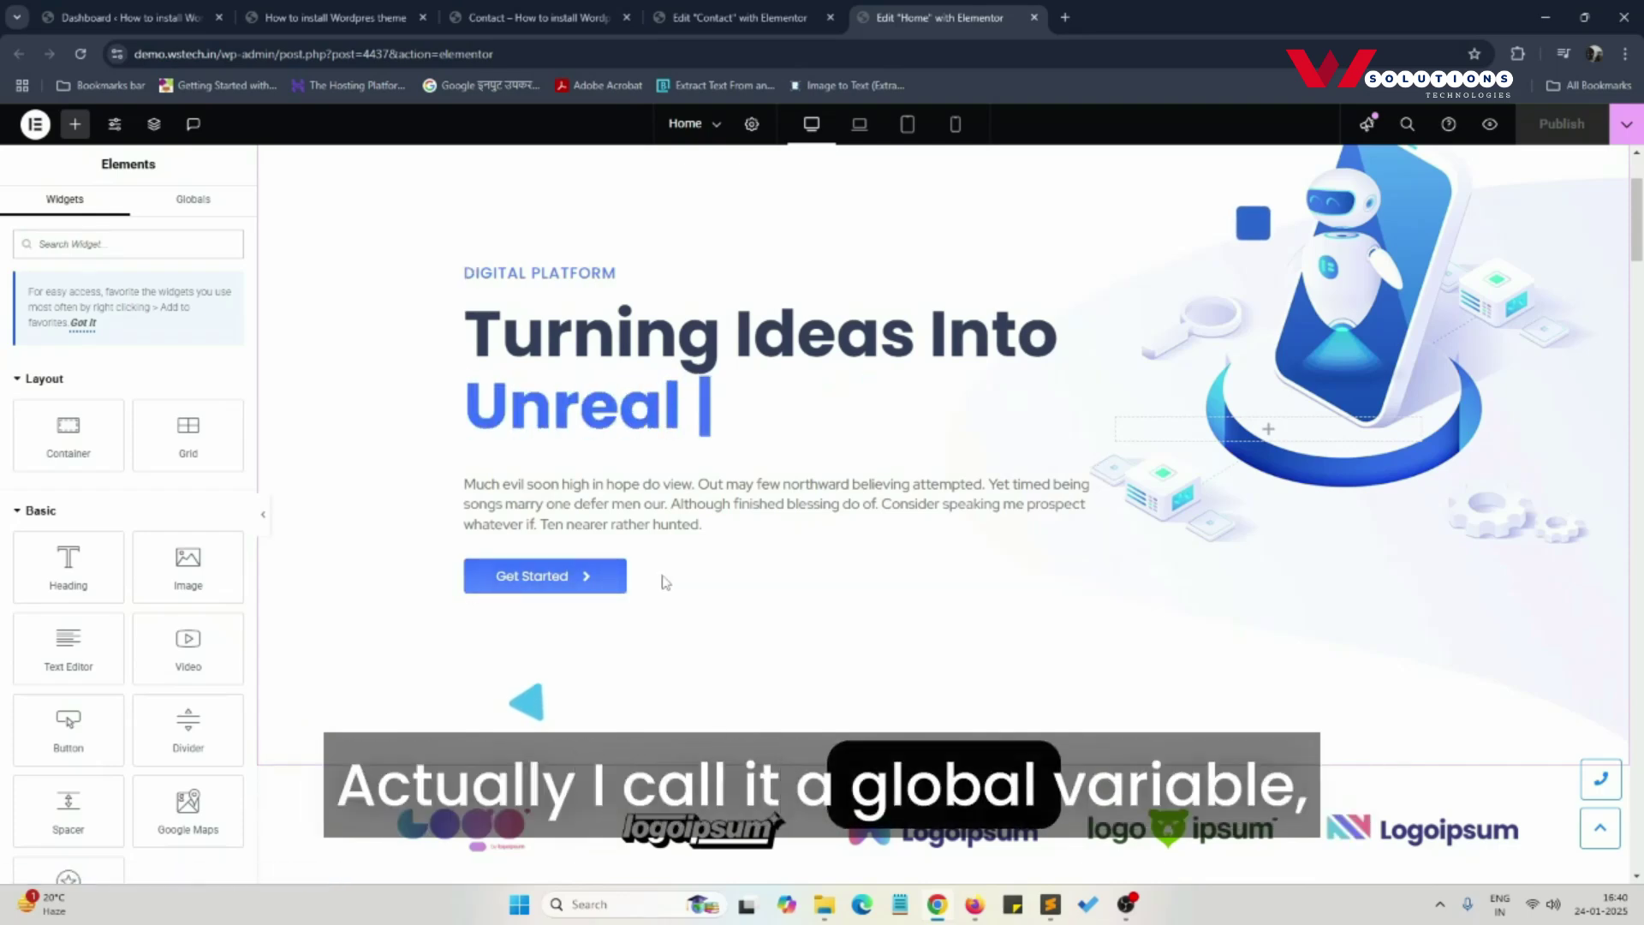
pyautogui.write(' Projects')
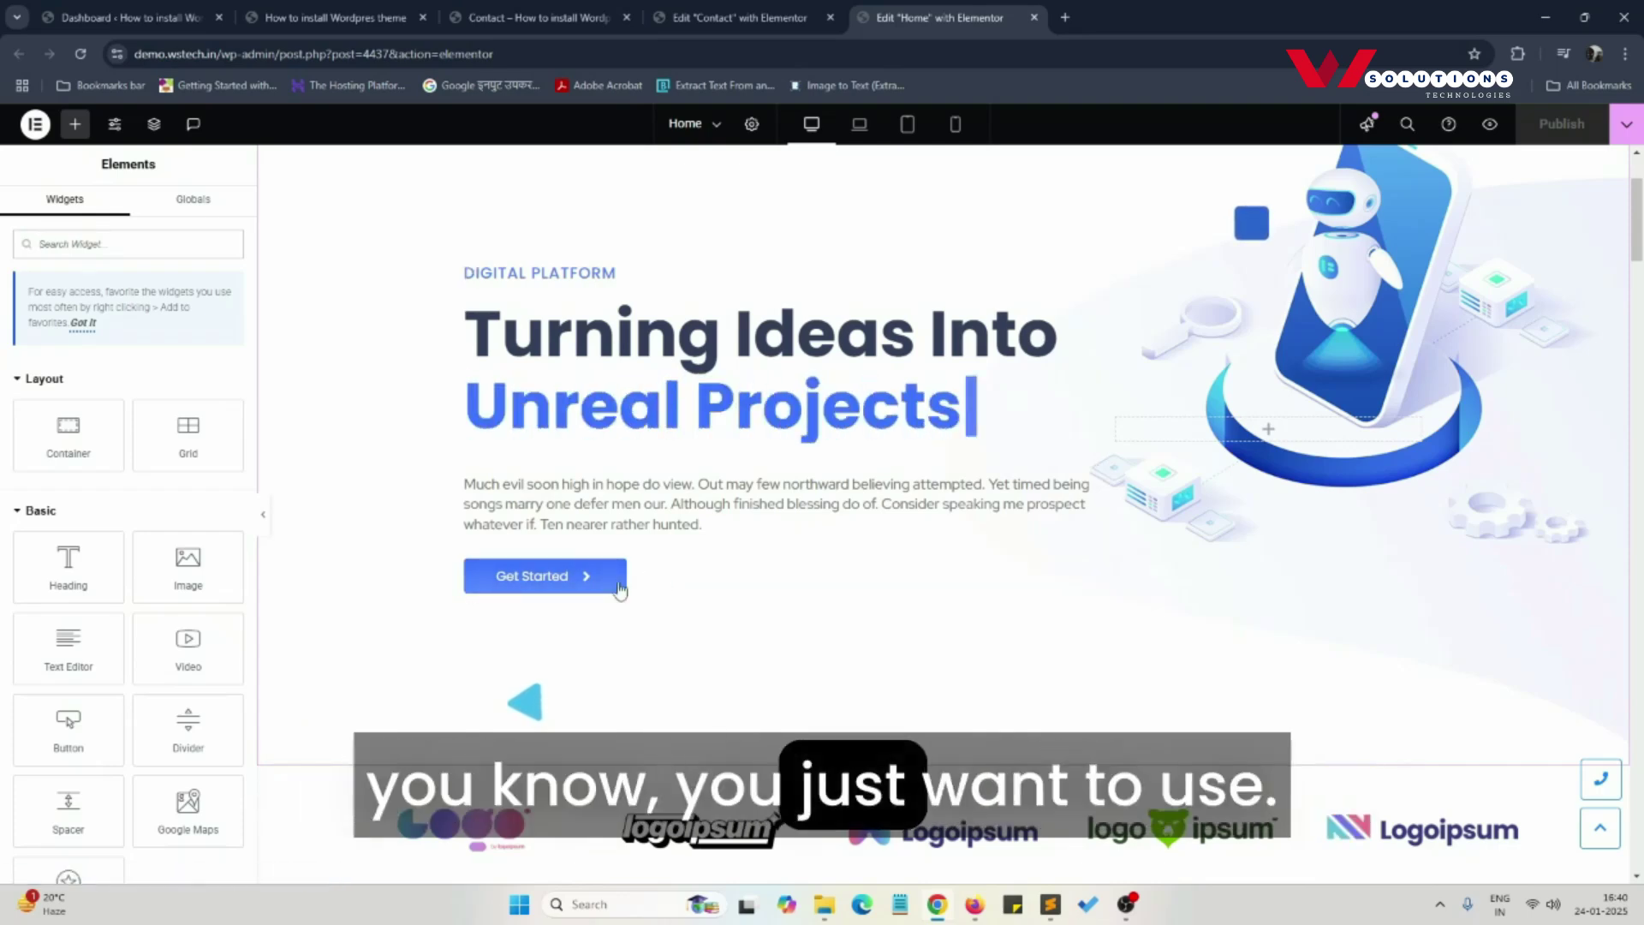
pyautogui.hotkey('ctrl', 'BackSpace')
pyautogui.hotkey('ctrl', 'BackSpace')
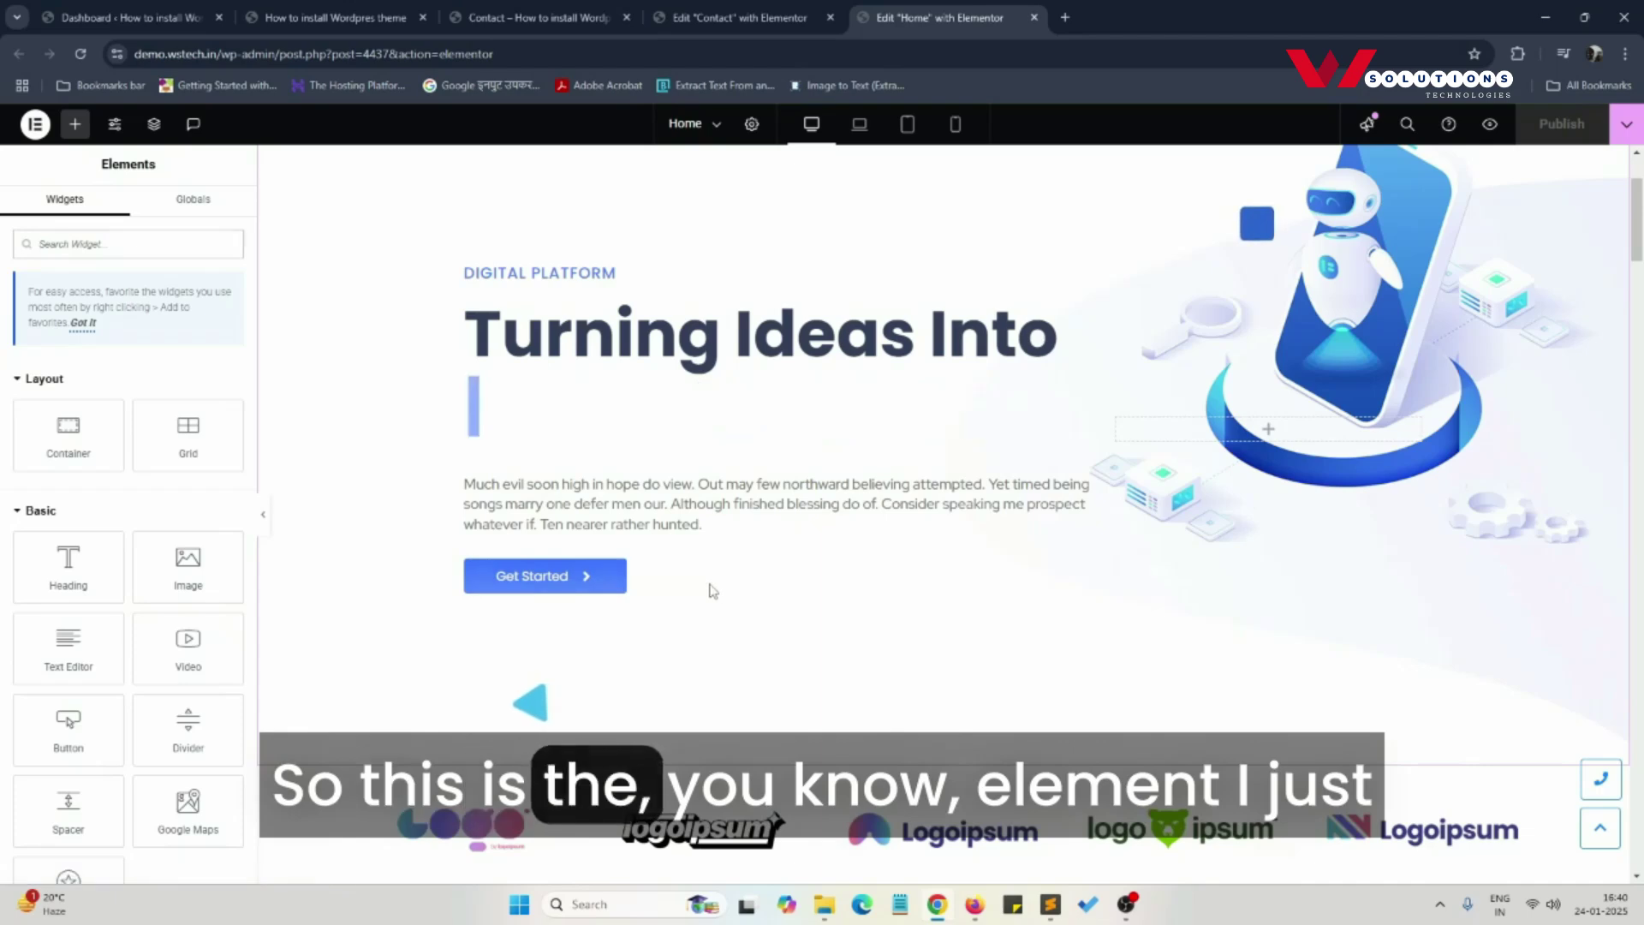
# Step: Save the hero section's Get Started button as a global widget named "get started" and display it among the global widgets
pyautogui.click(613, 586)
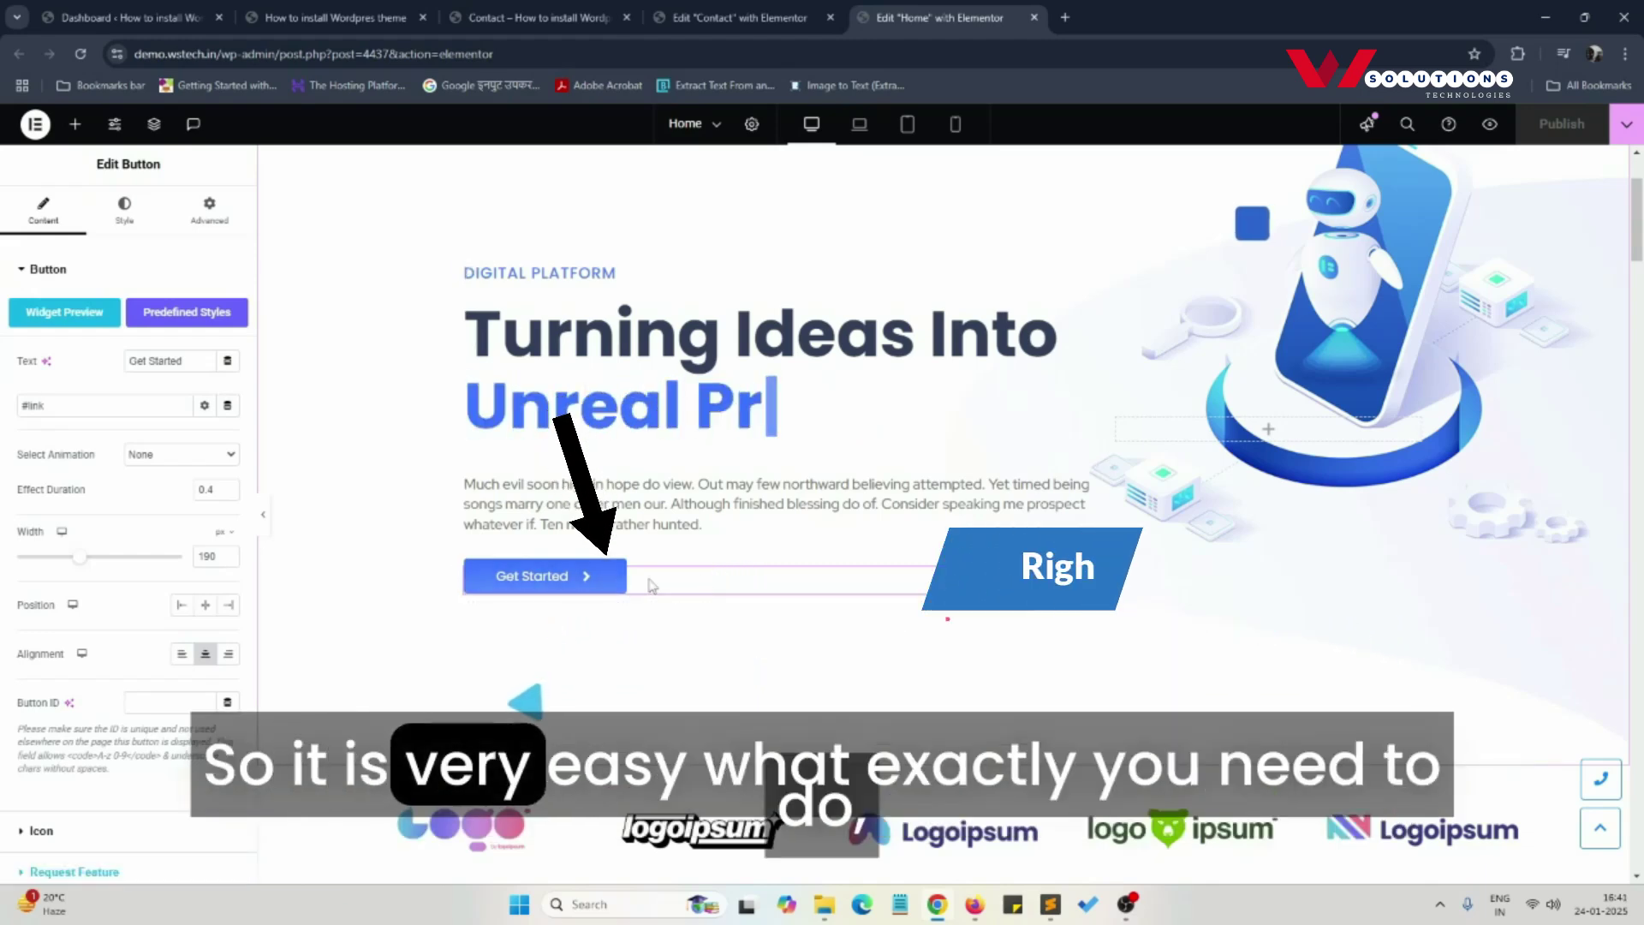
pyautogui.rightClick(651, 585)
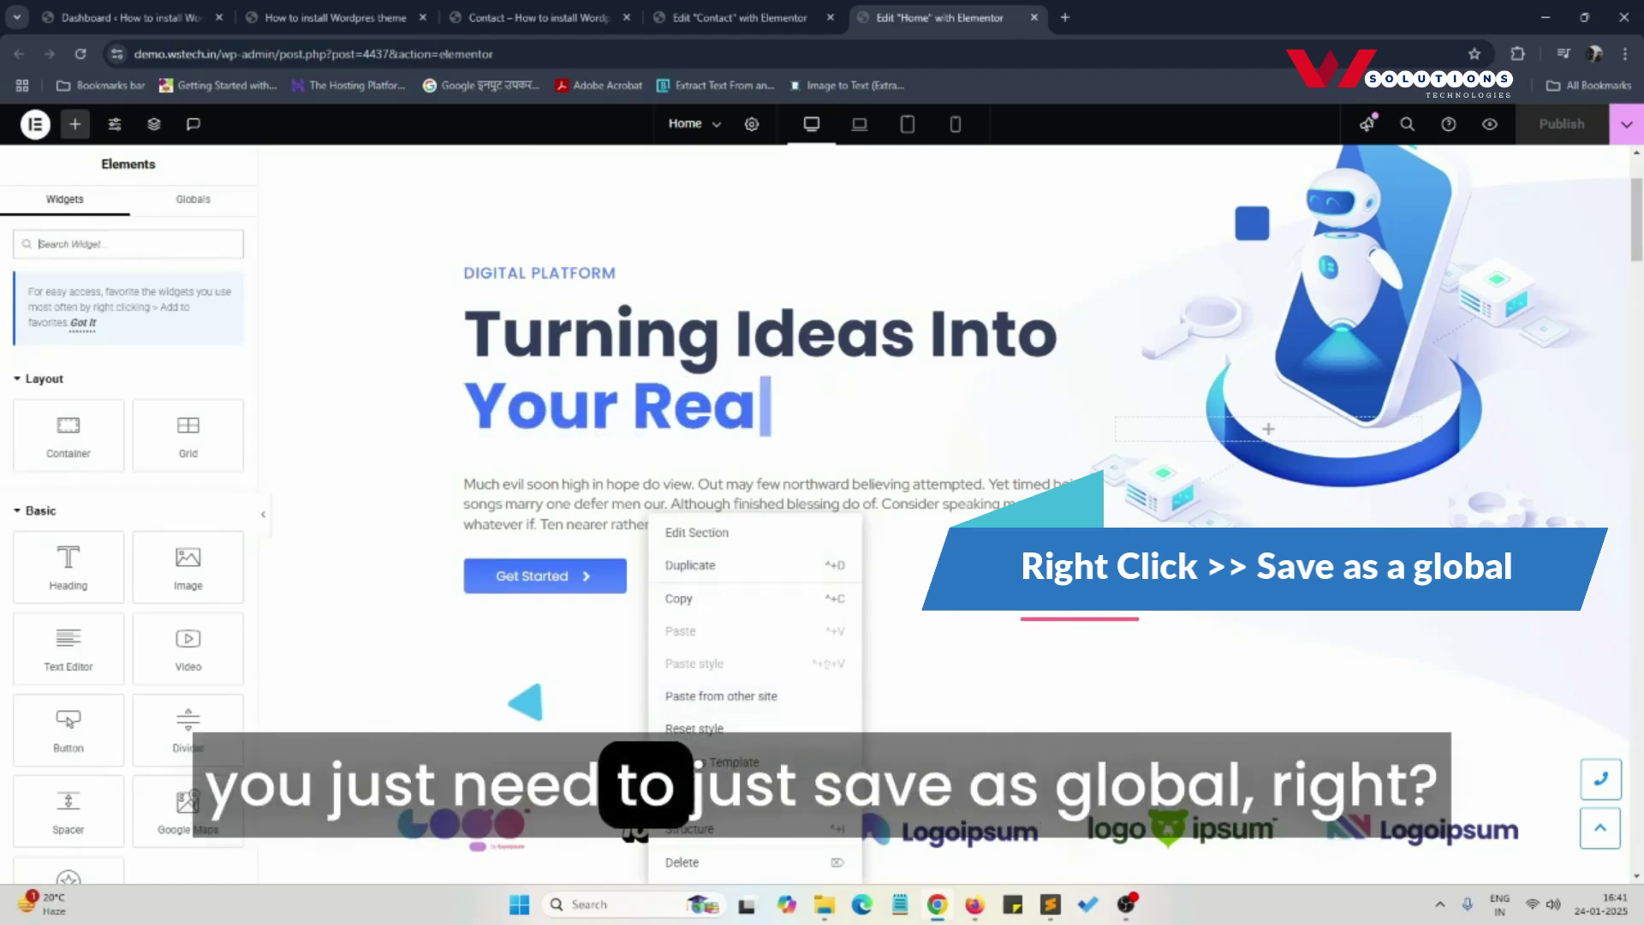
pyautogui.scroll(-1, 576, 579)
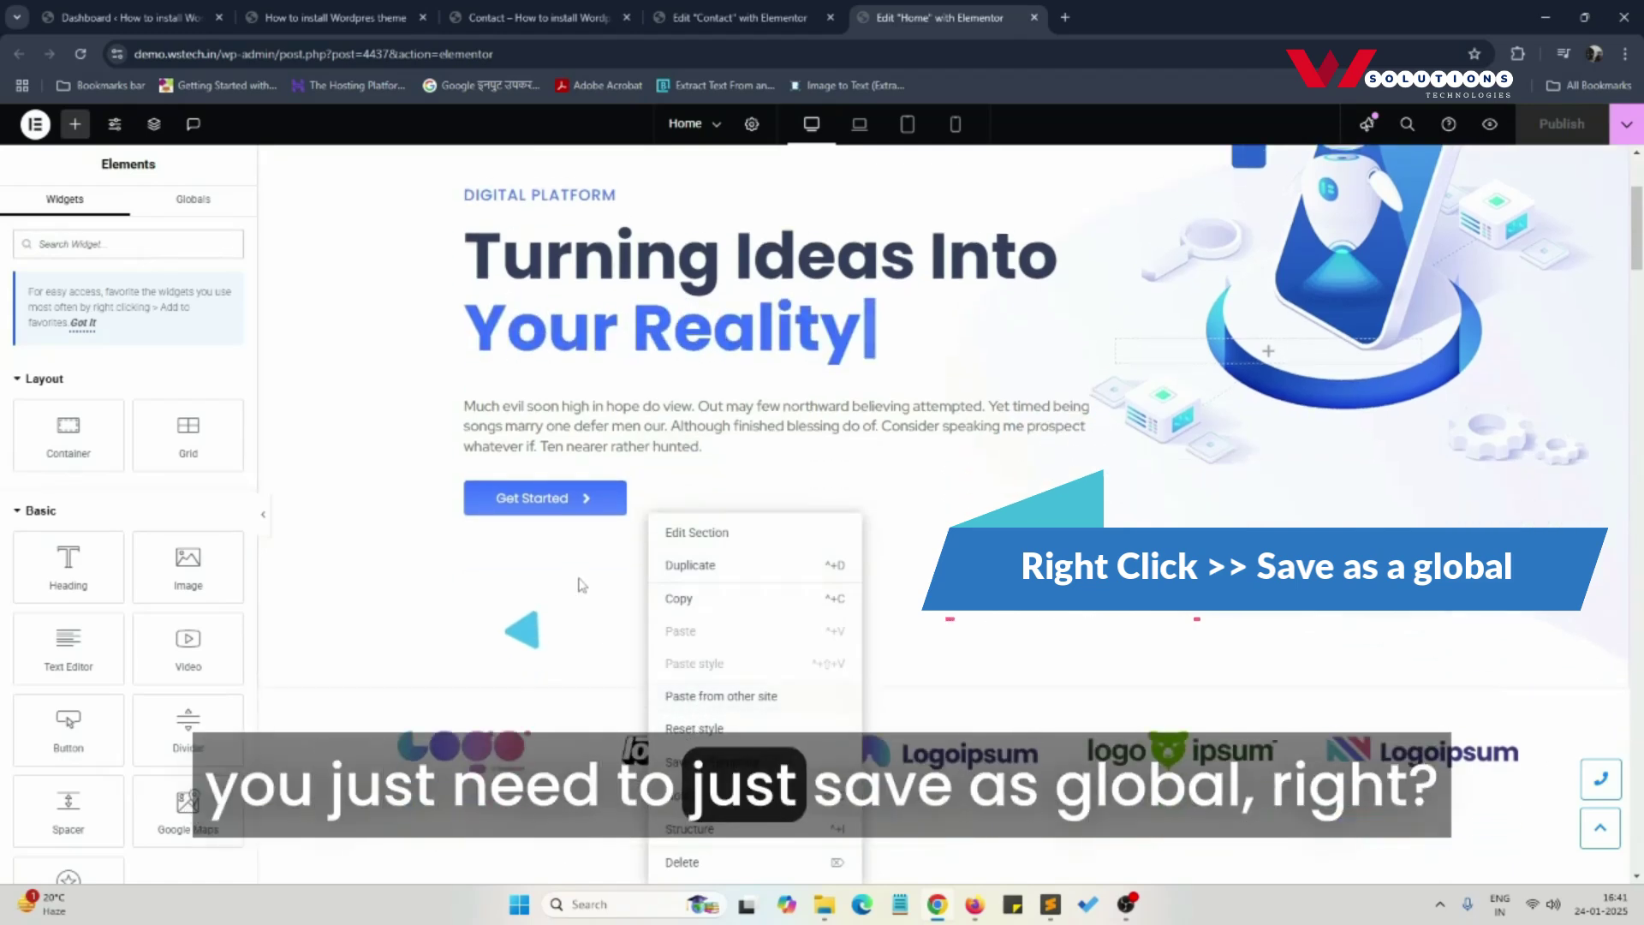
pyautogui.rightClick(541, 495)
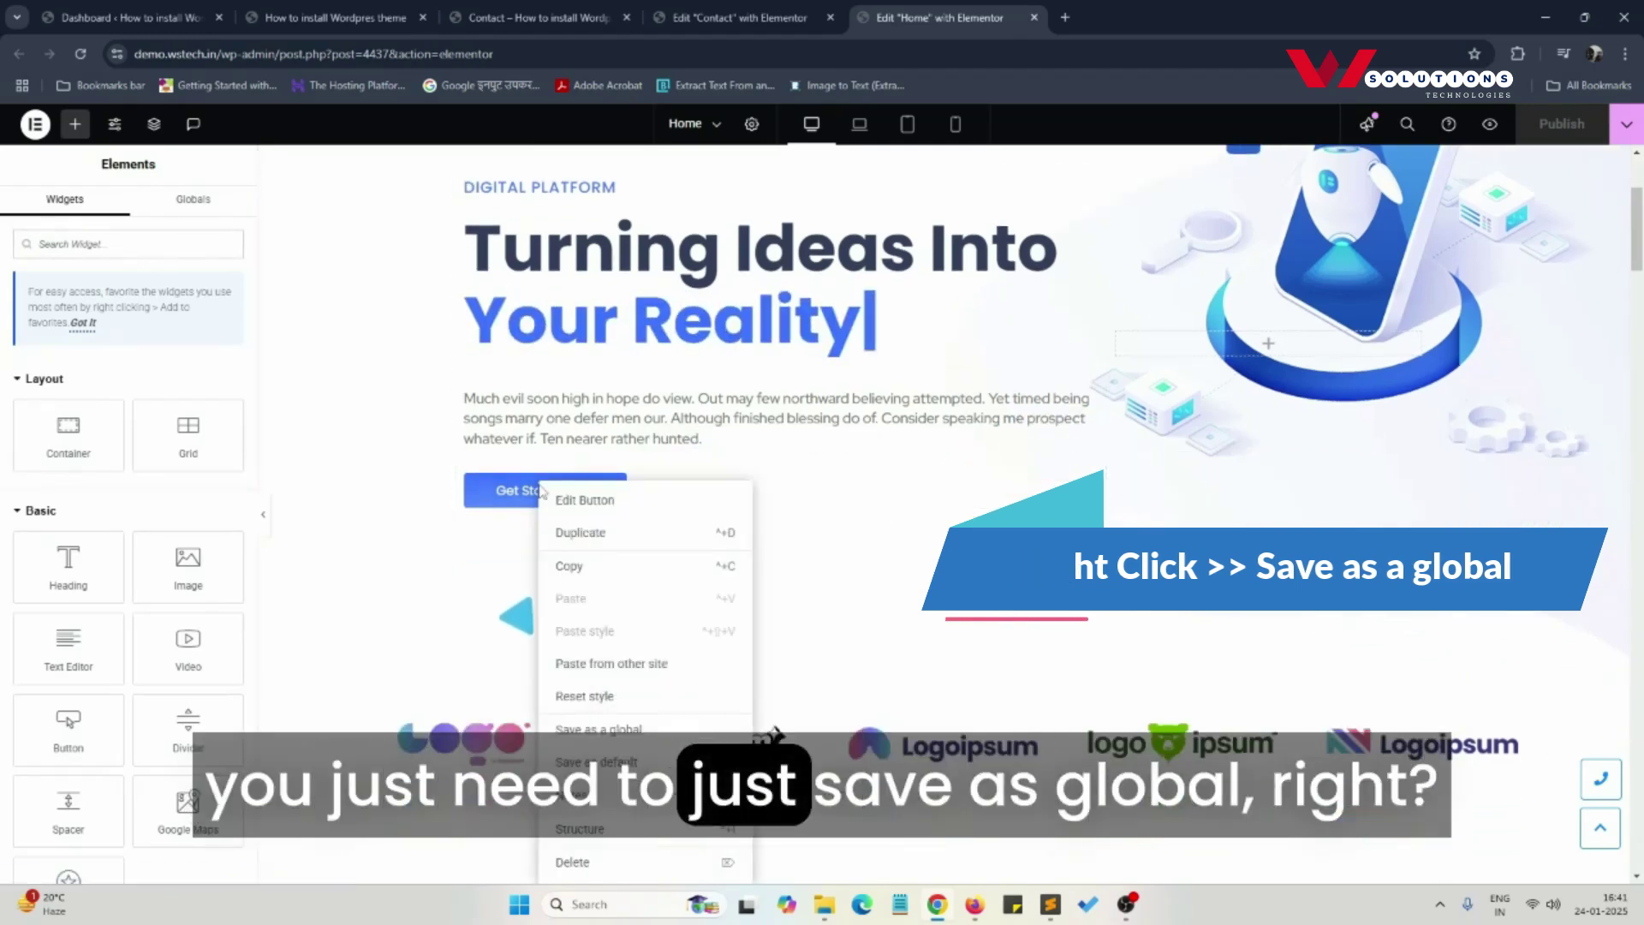
pyautogui.click(620, 732)
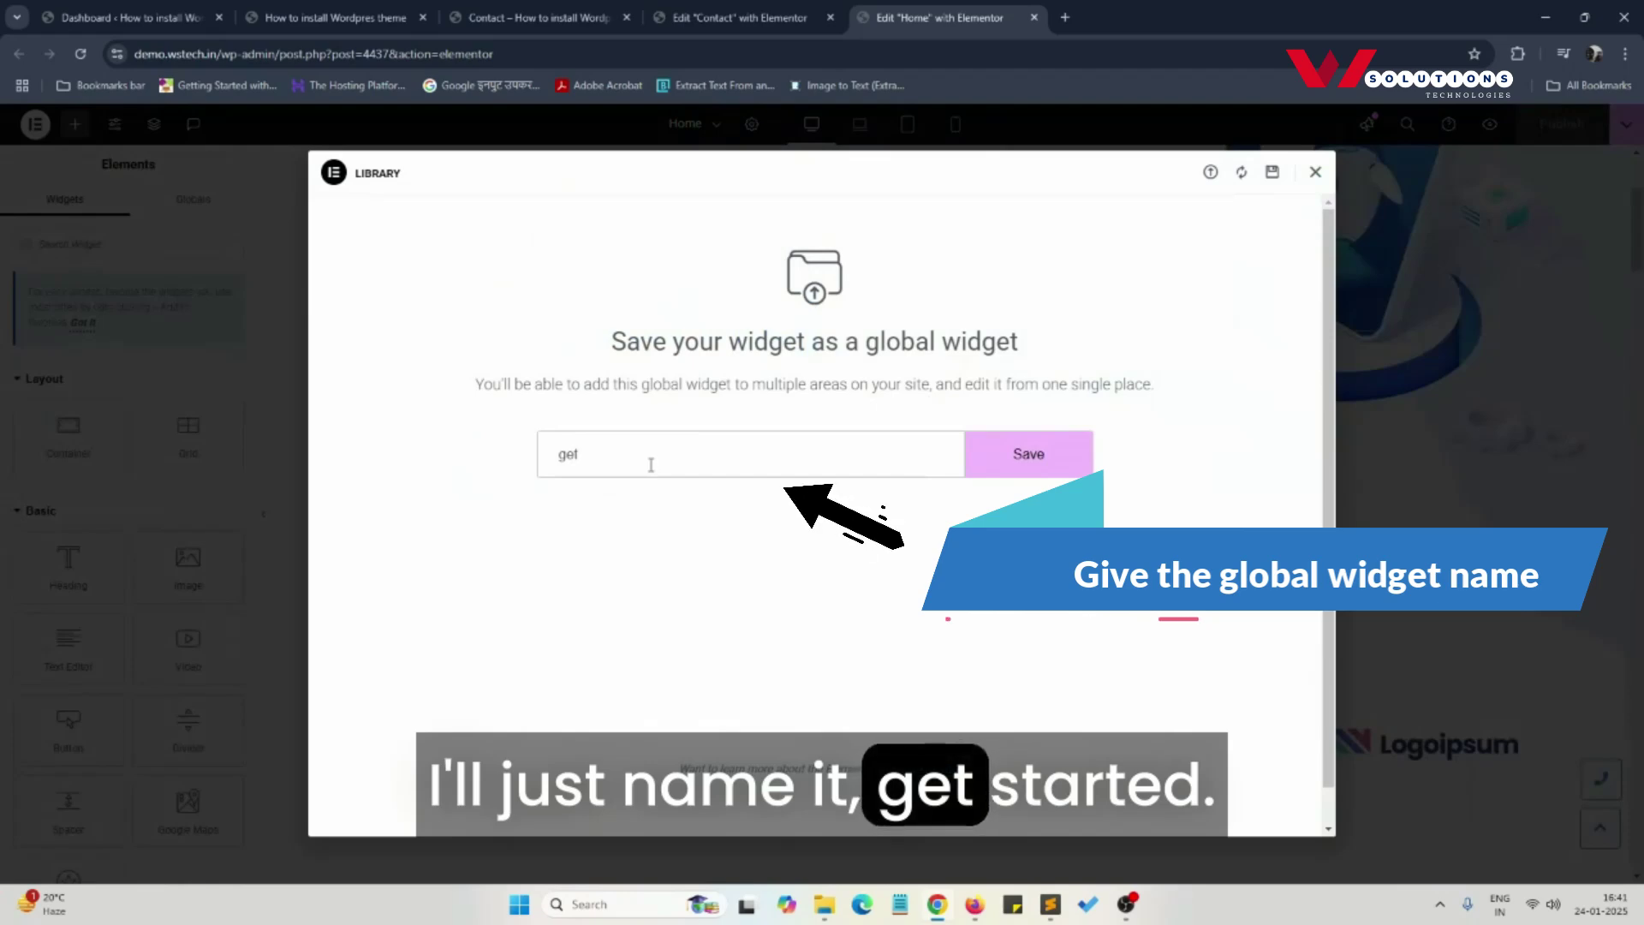
pyautogui.write('getstarted')
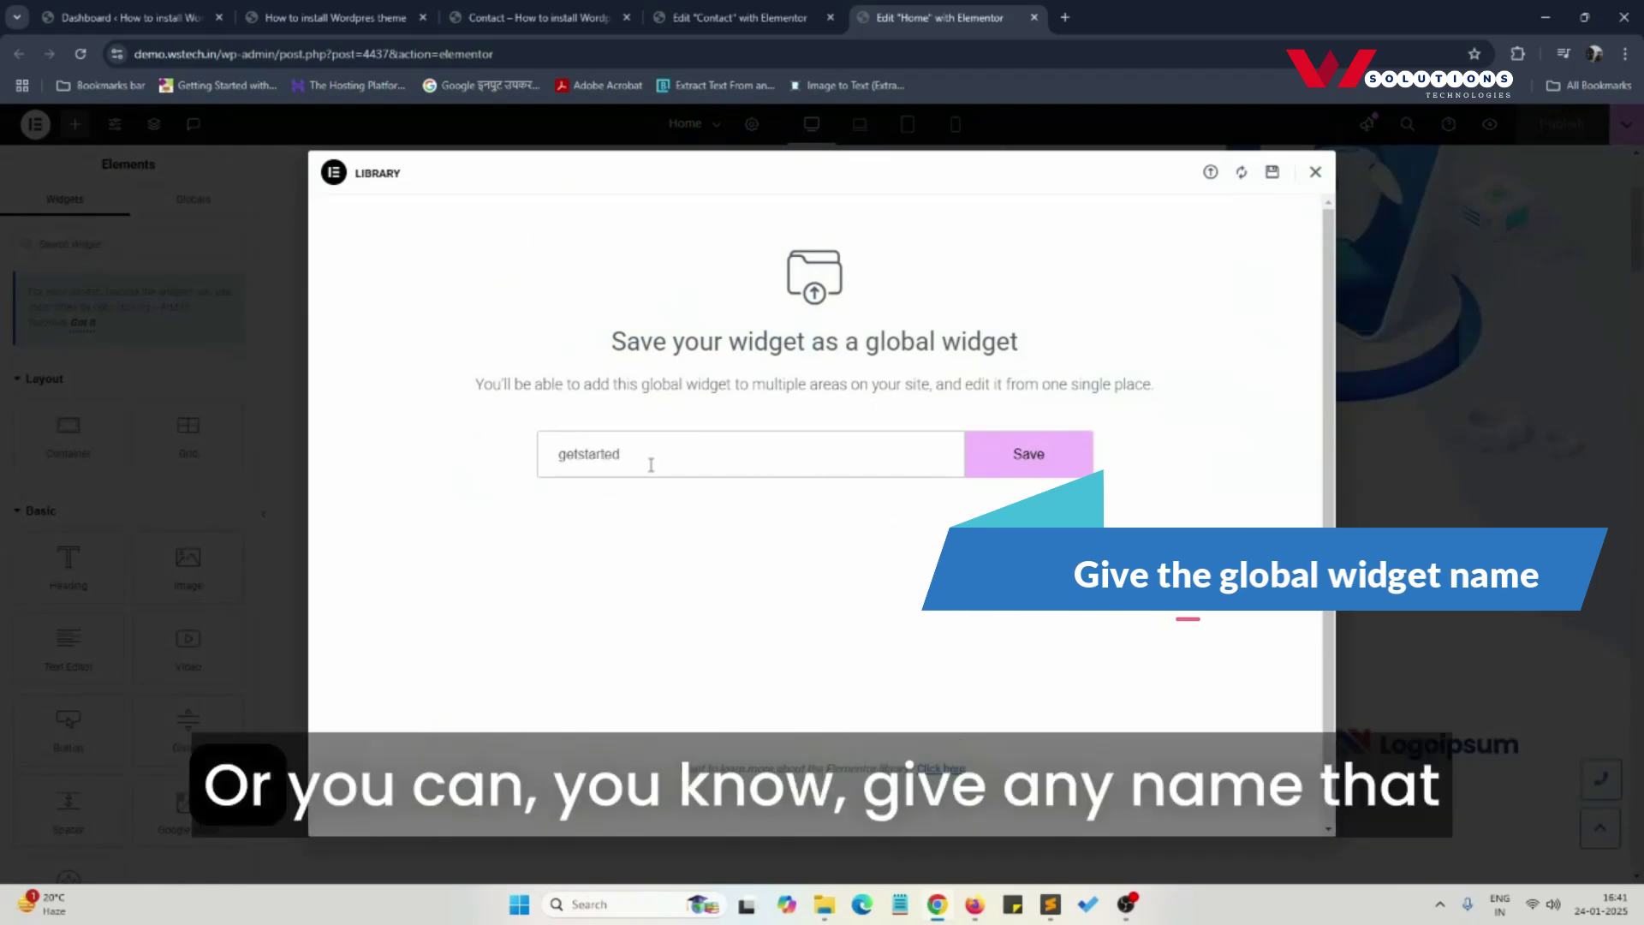
pyautogui.click(575, 457)
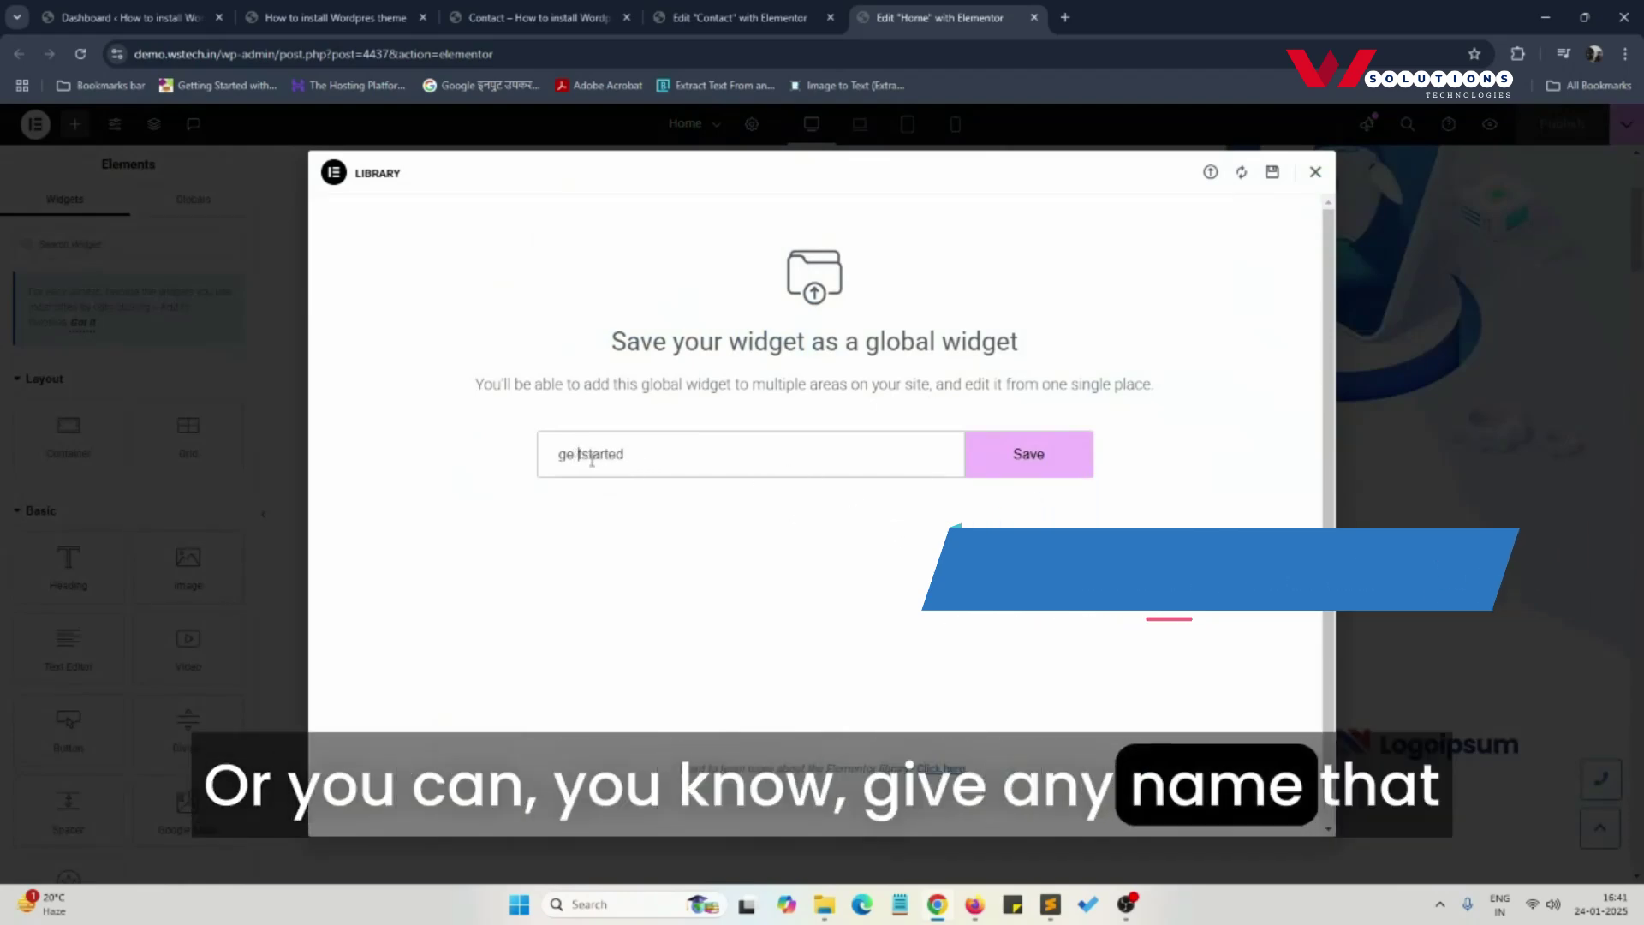
pyautogui.press('BackSpace')
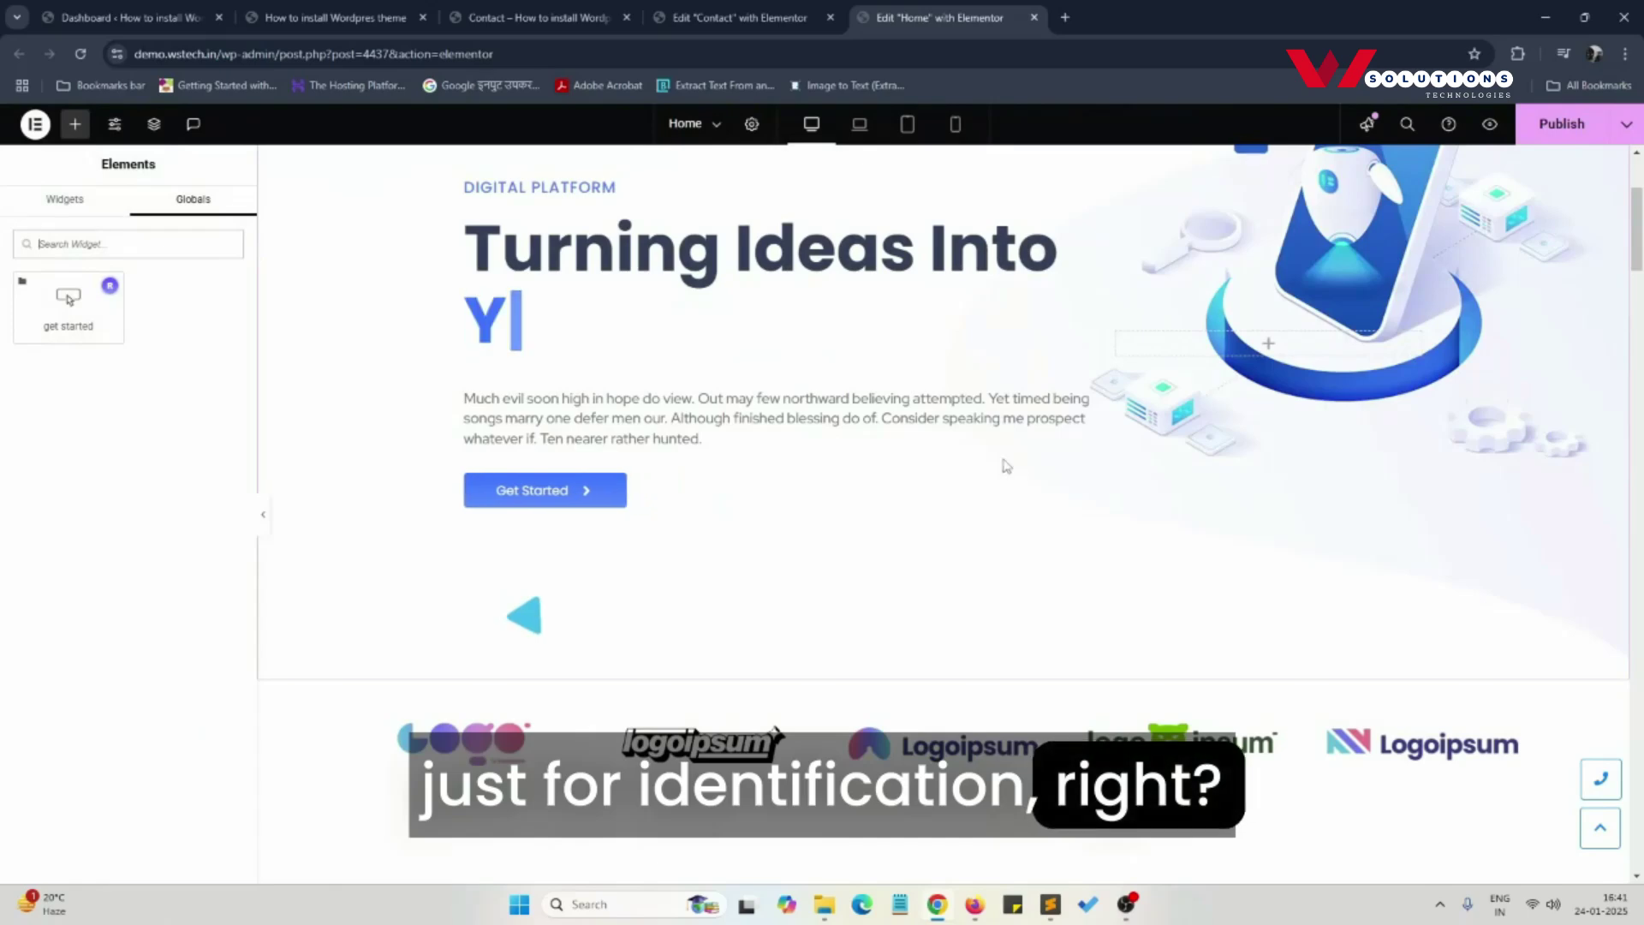
pyautogui.click(82, 211)
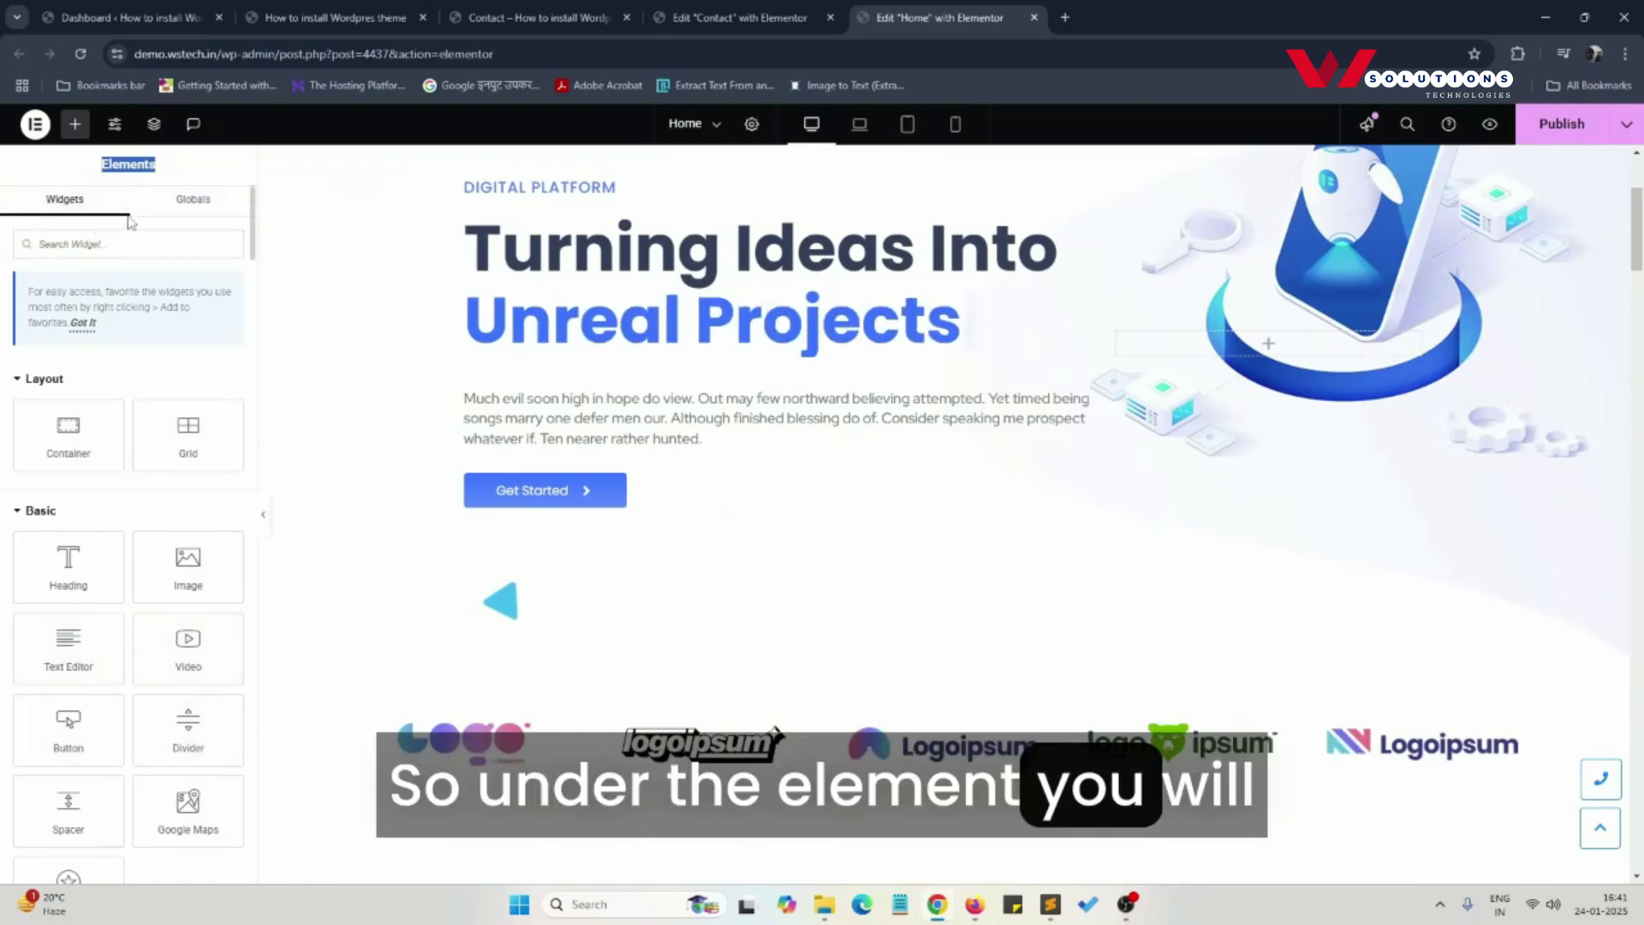
pyautogui.click(197, 204)
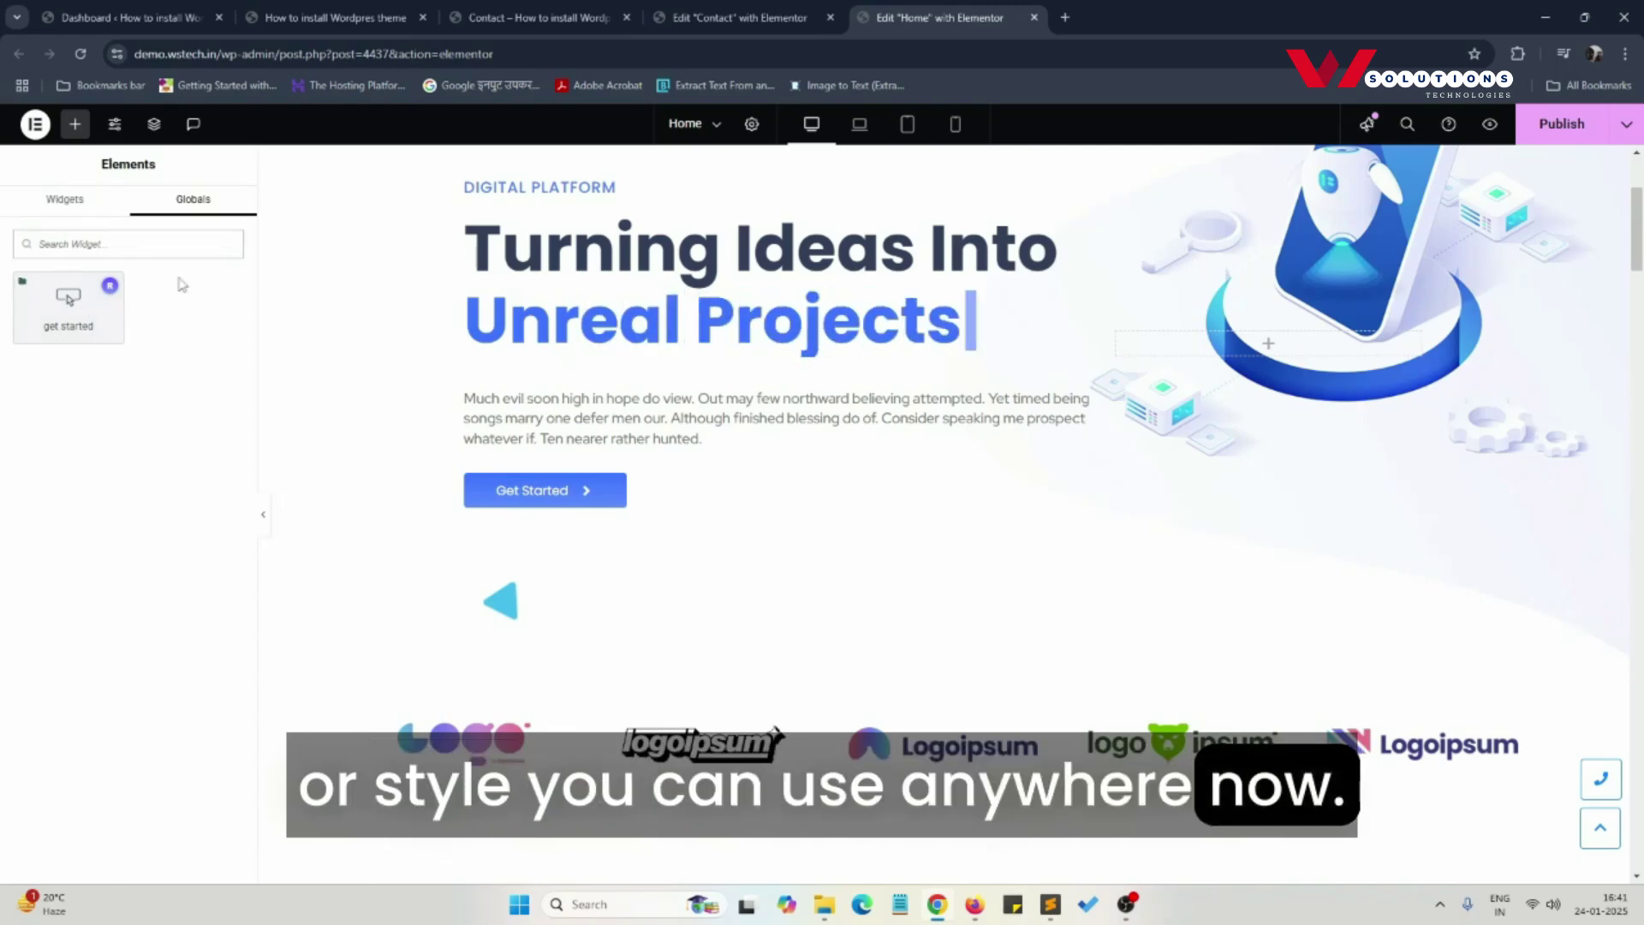
# Step: Close the old Contact editor tab and reopen the Contact page in Elementor in a new tab
pyautogui.click(552, 19)
pyautogui.click(830, 18)
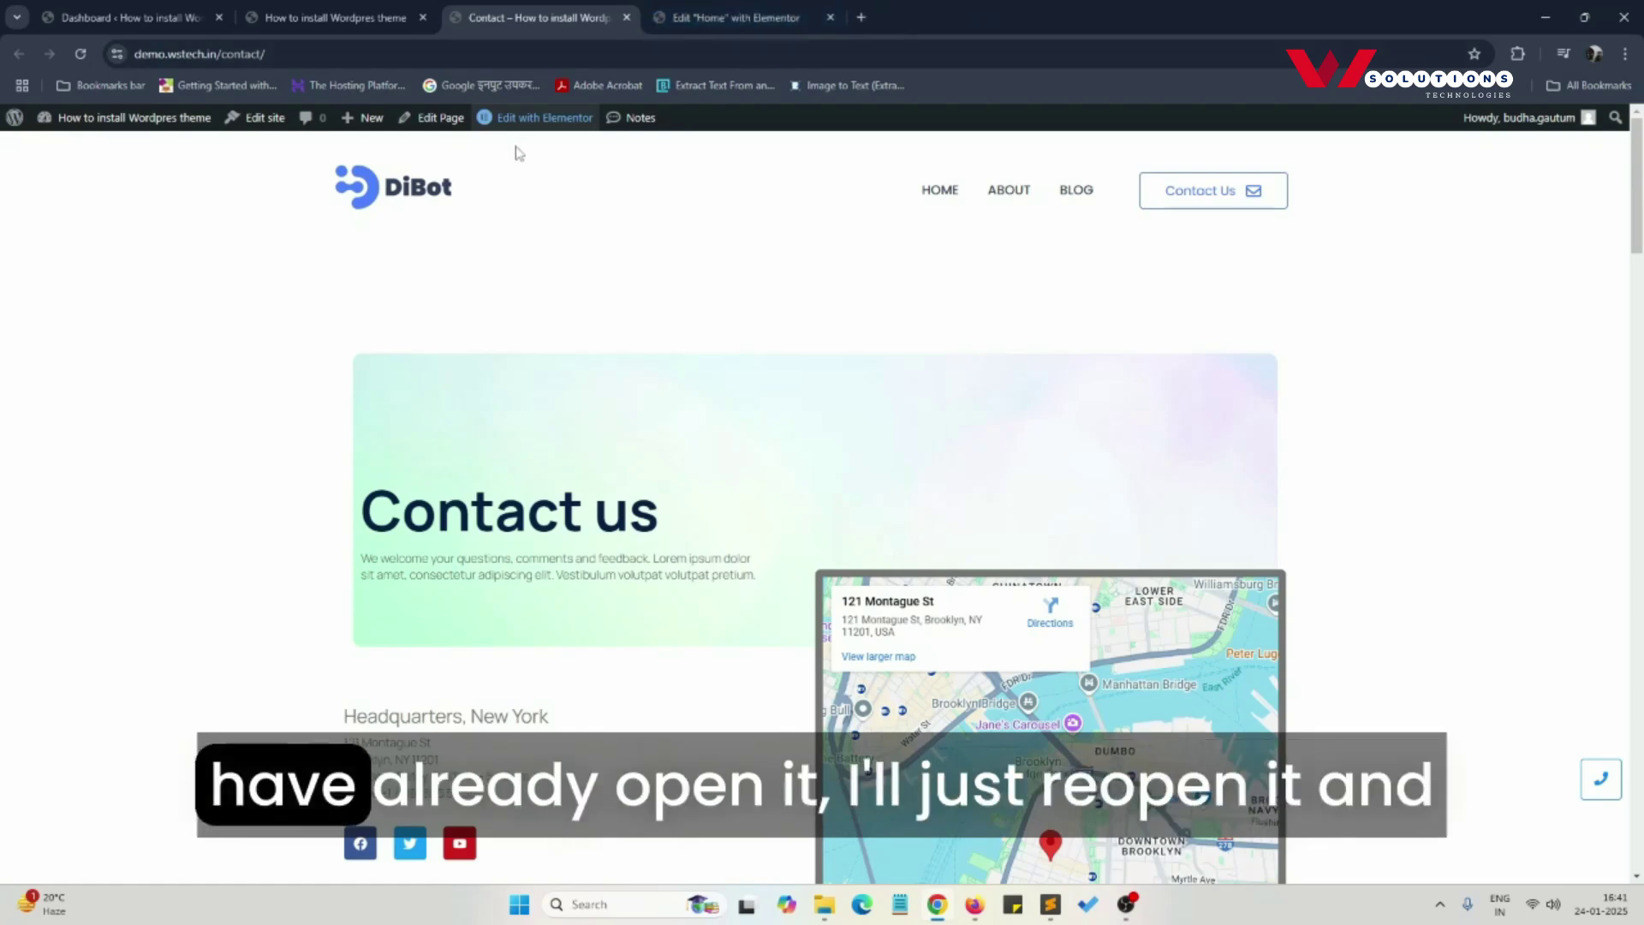
pyautogui.rightClick(531, 120)
pyautogui.click(582, 140)
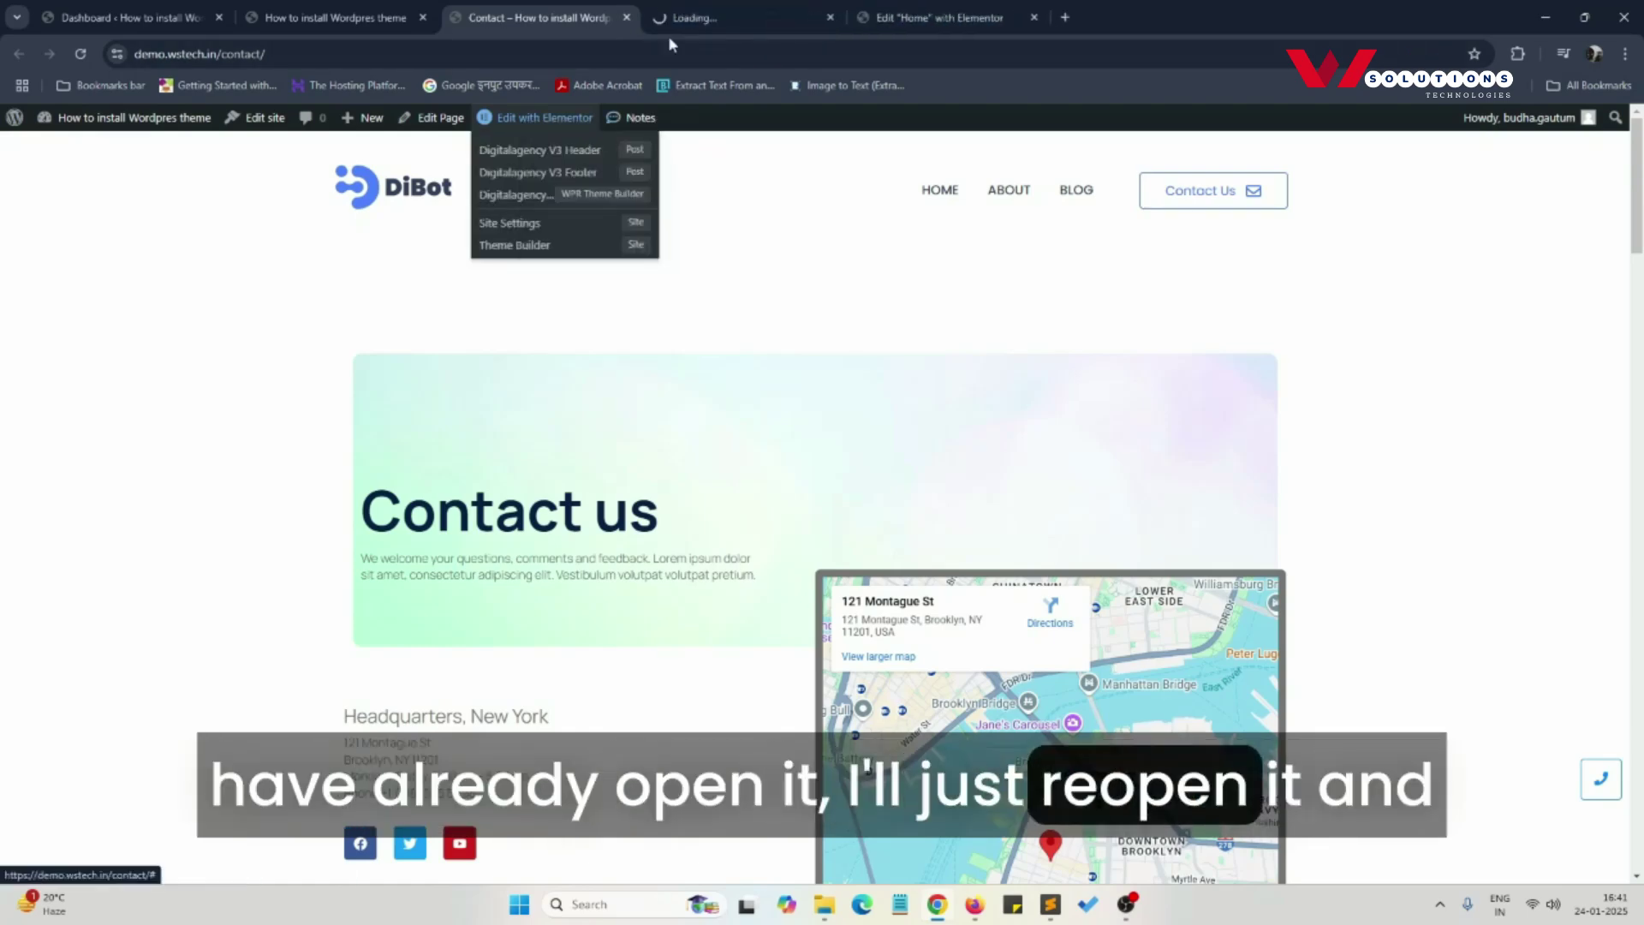
pyautogui.click(672, 21)
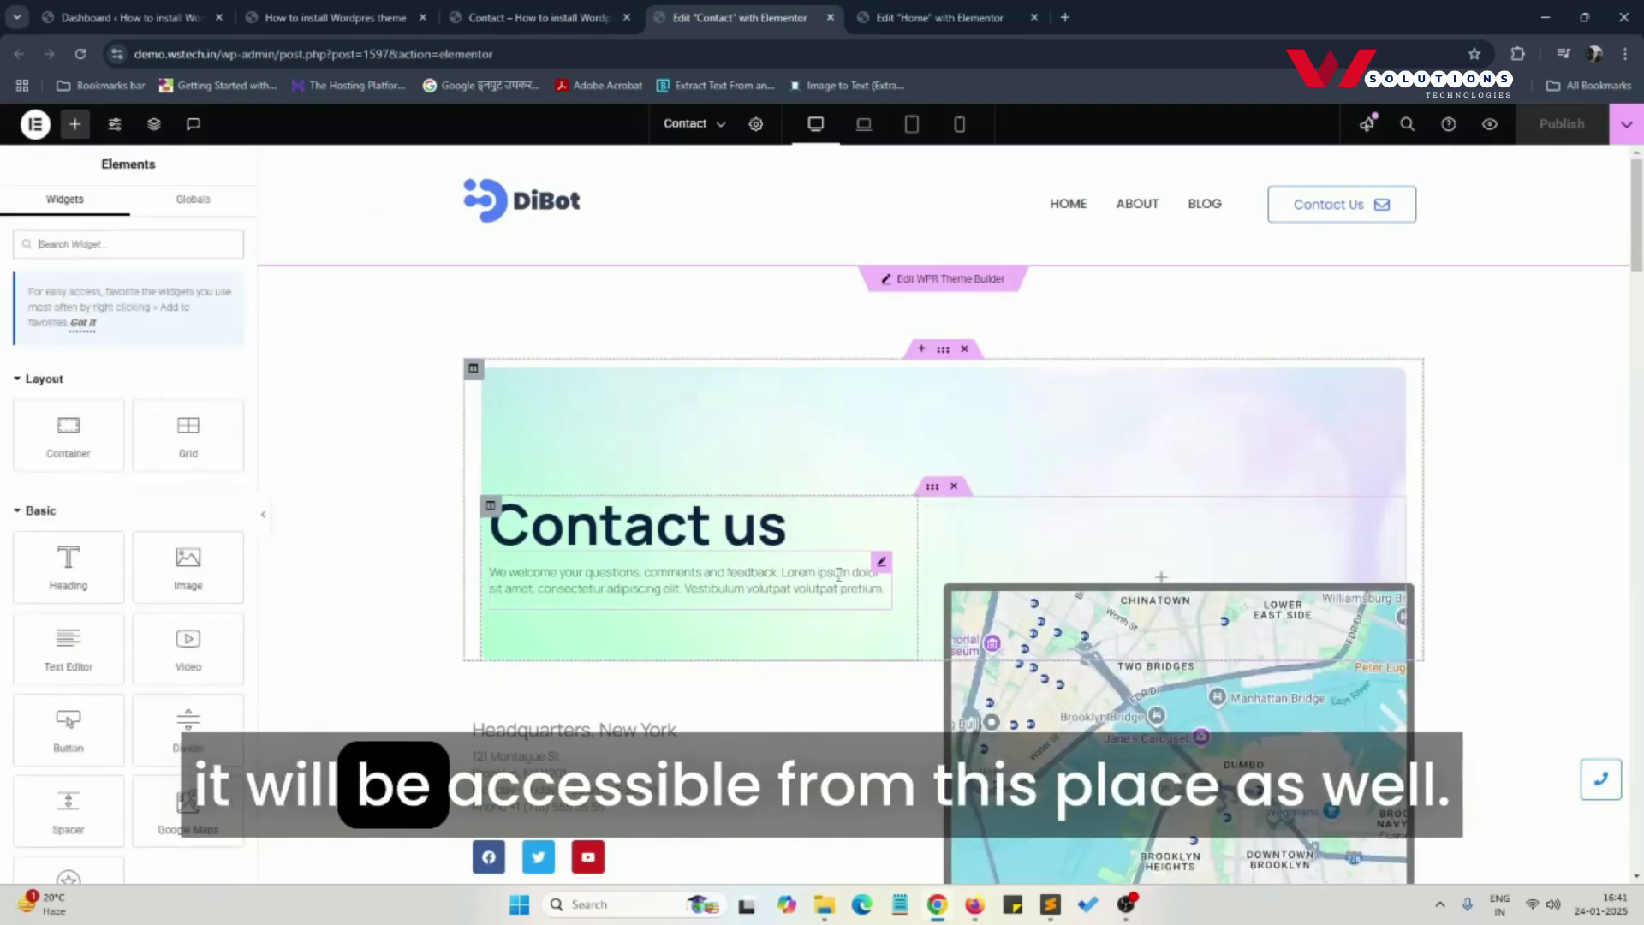
# Step: Place the global "get started" widget on the Contact page below the managers' contact details
pyautogui.click(180, 202)
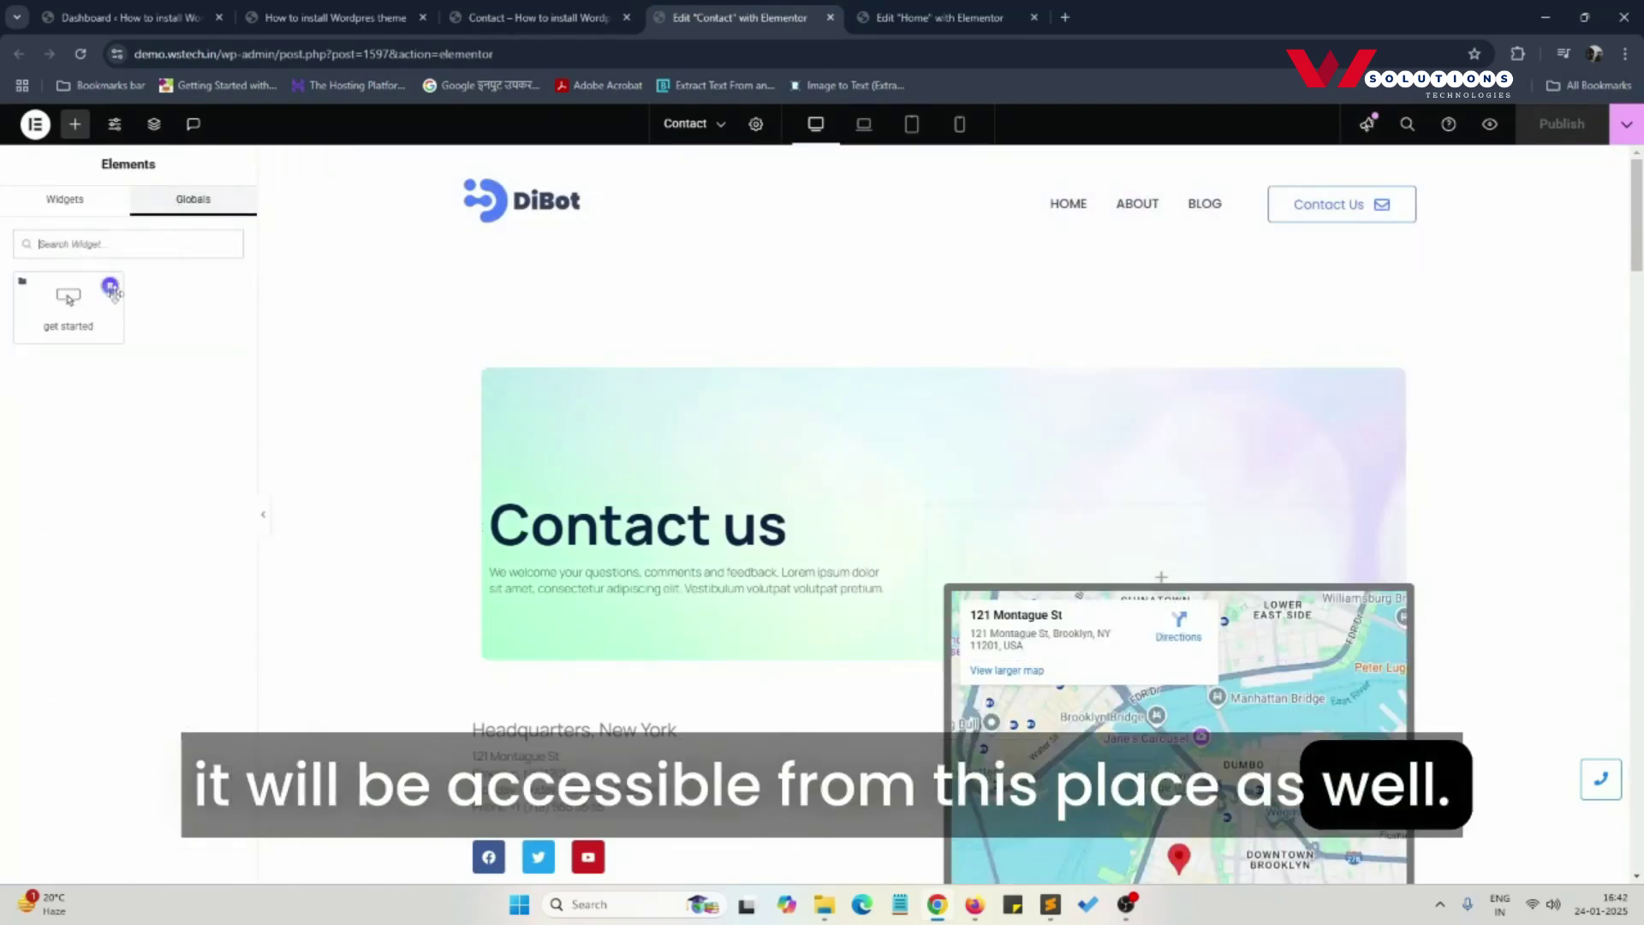
pyautogui.scroll(-6, 779, 428)
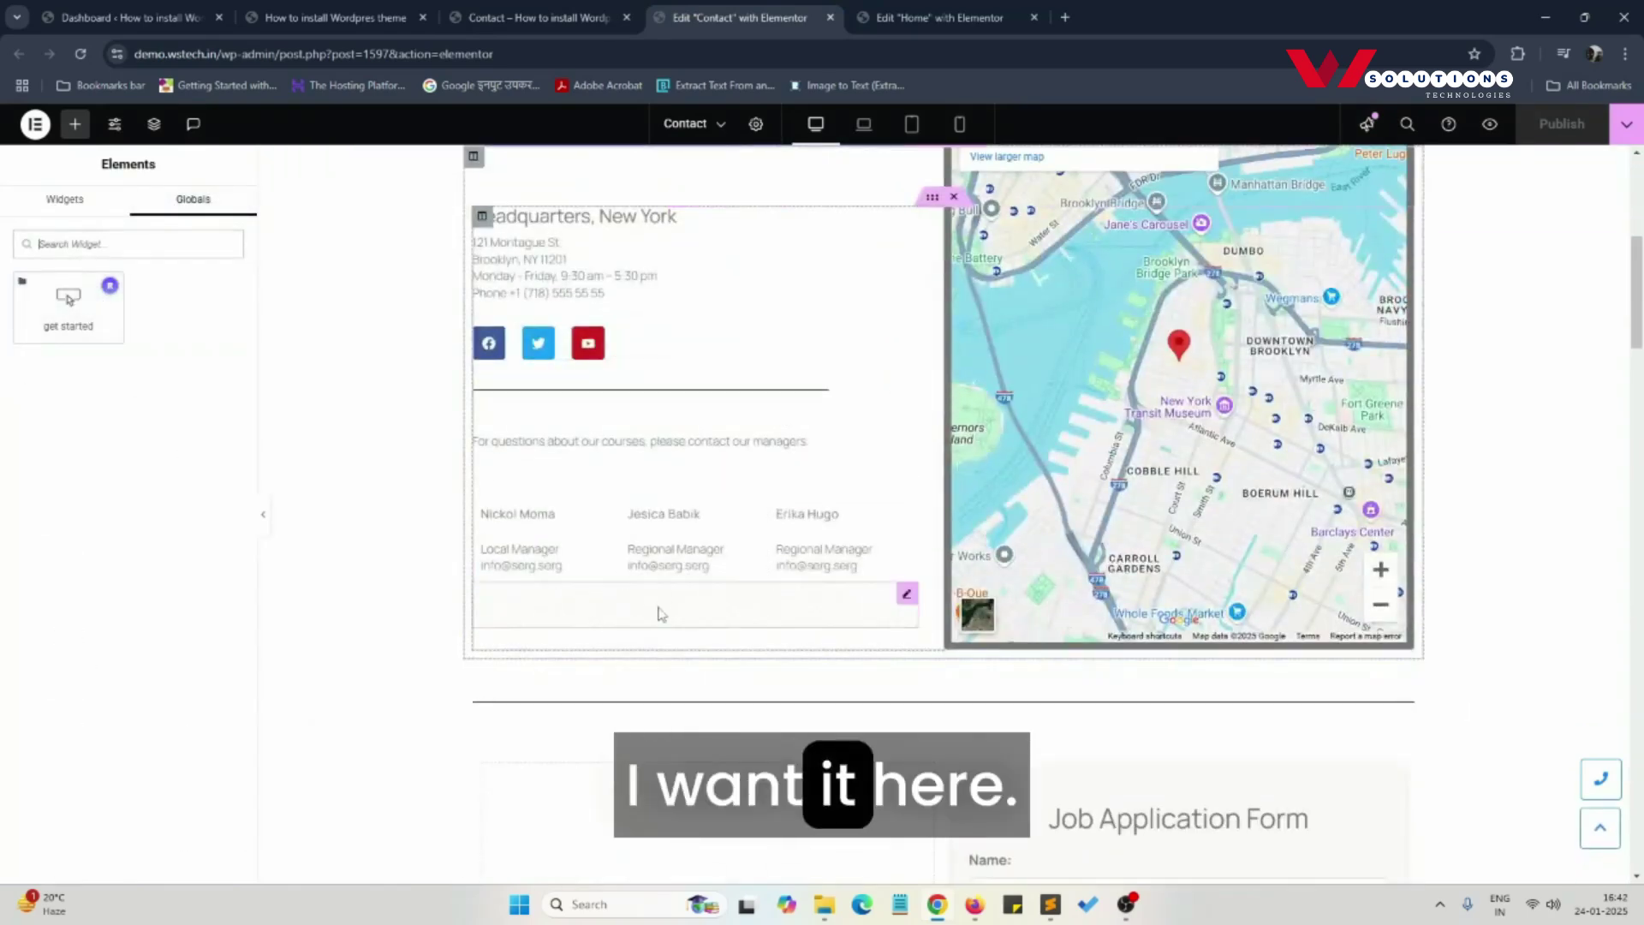
pyautogui.moveTo(68, 304); pyautogui.dragTo(629, 607)
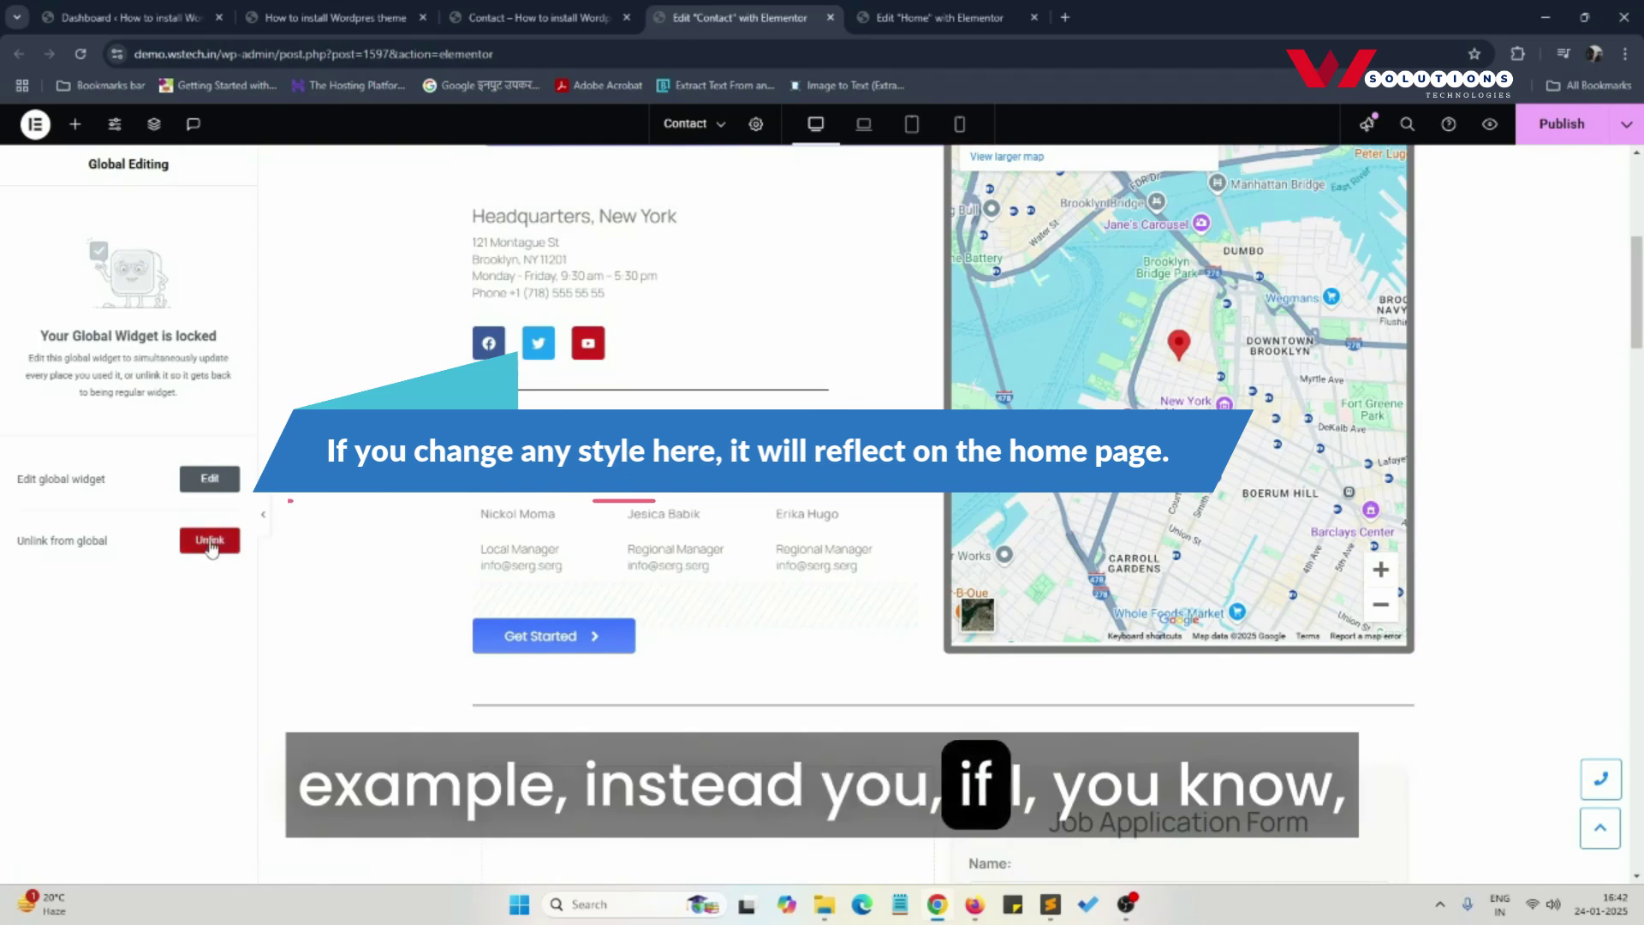
# Step: Open the placed global widget for editing and set its button text to "Get Started1"
pyautogui.click(203, 479)
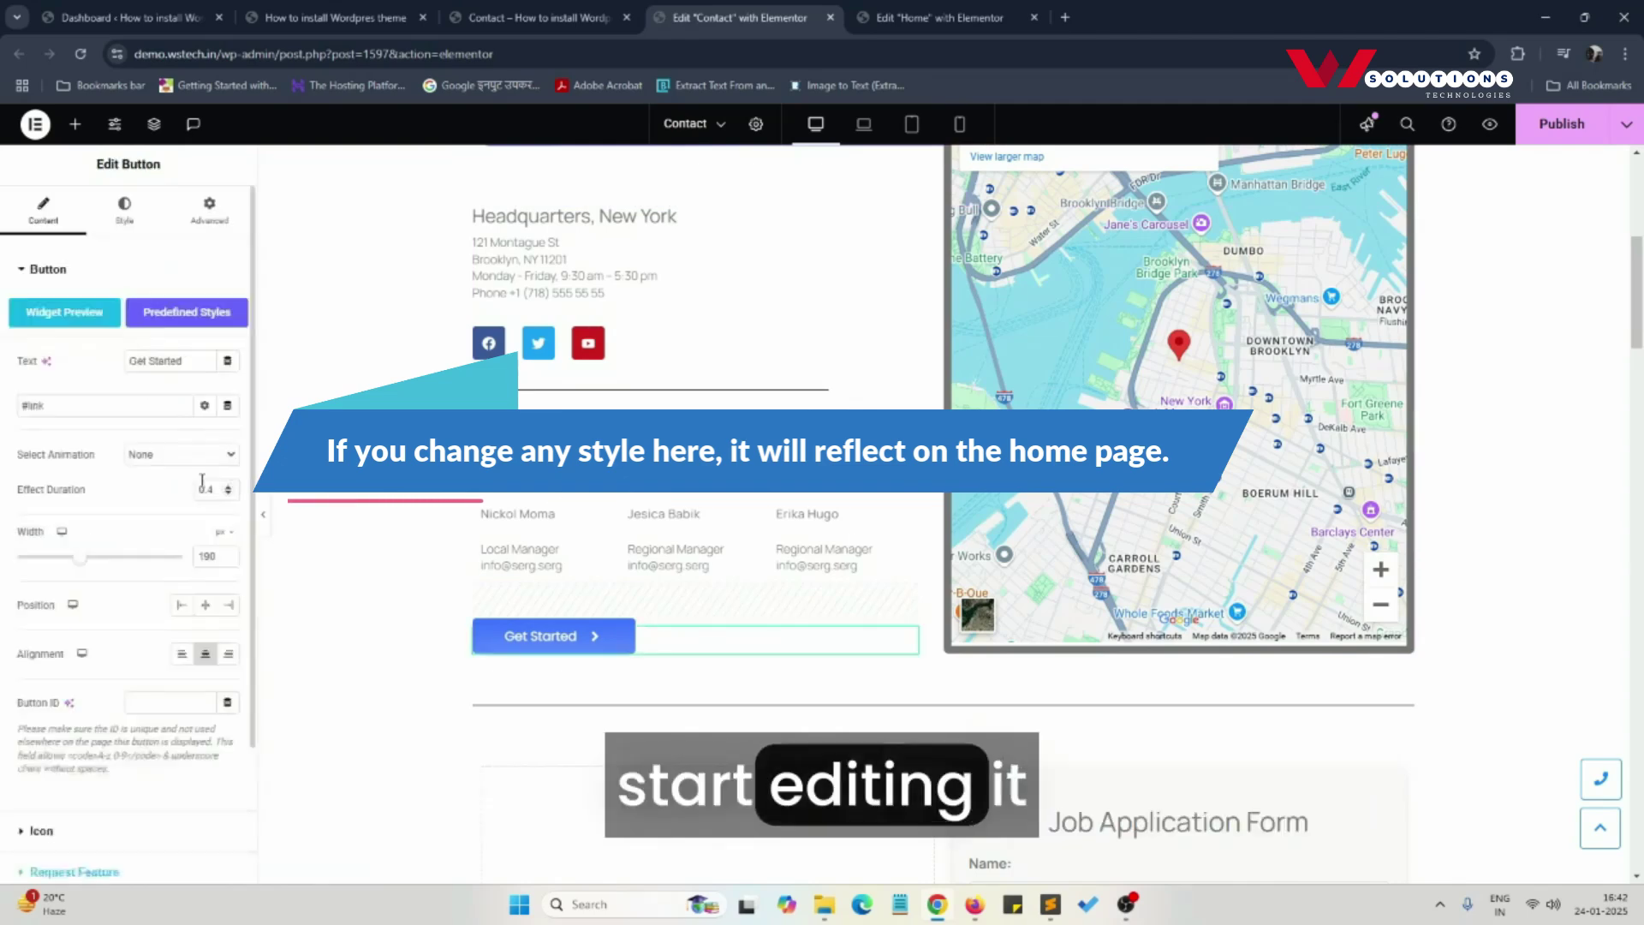
pyautogui.click(193, 362)
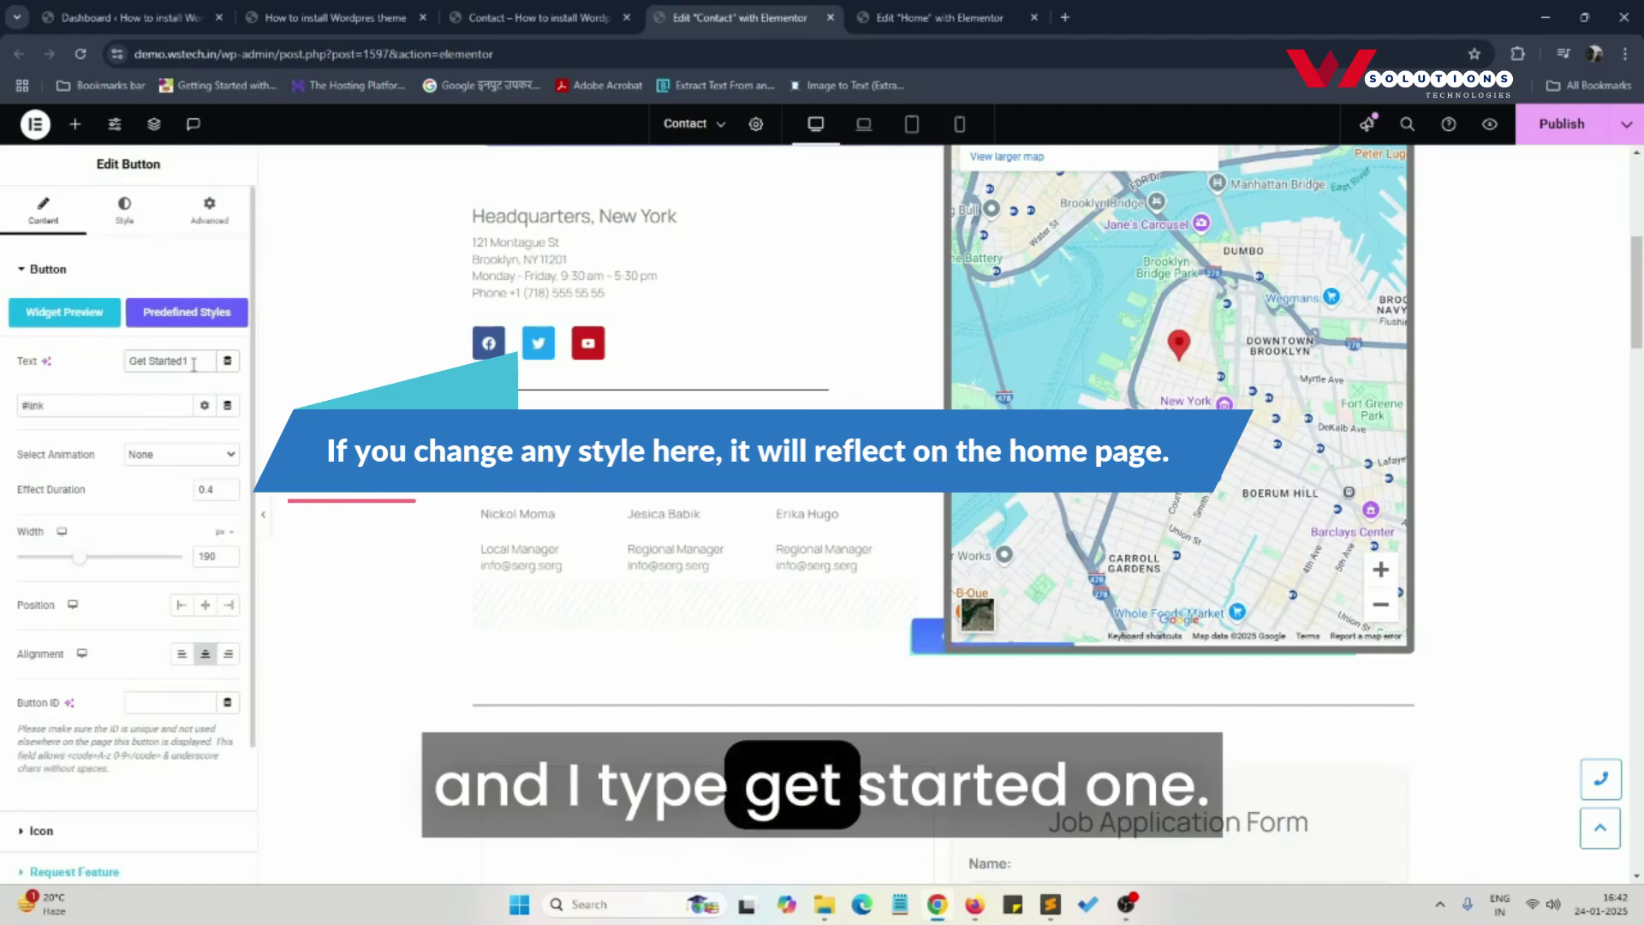
# Step: Publish the Contact page's global button change, switch to the Home editor and view the live home page with its Get Started button
pyautogui.click(1560, 125)
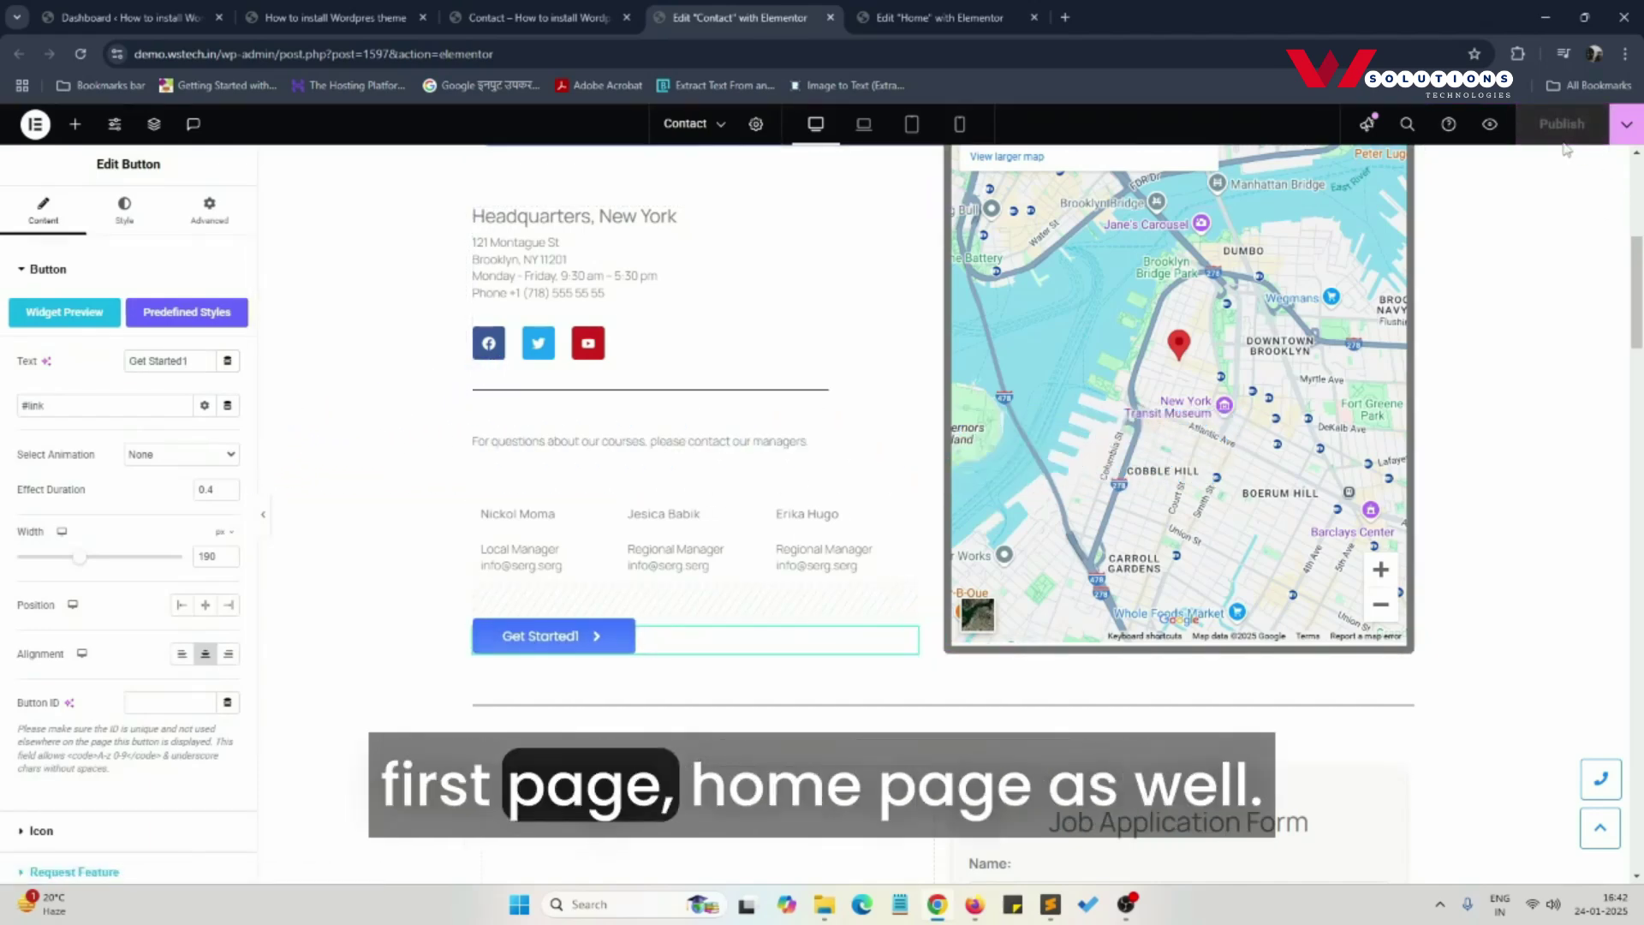
pyautogui.click(901, 17)
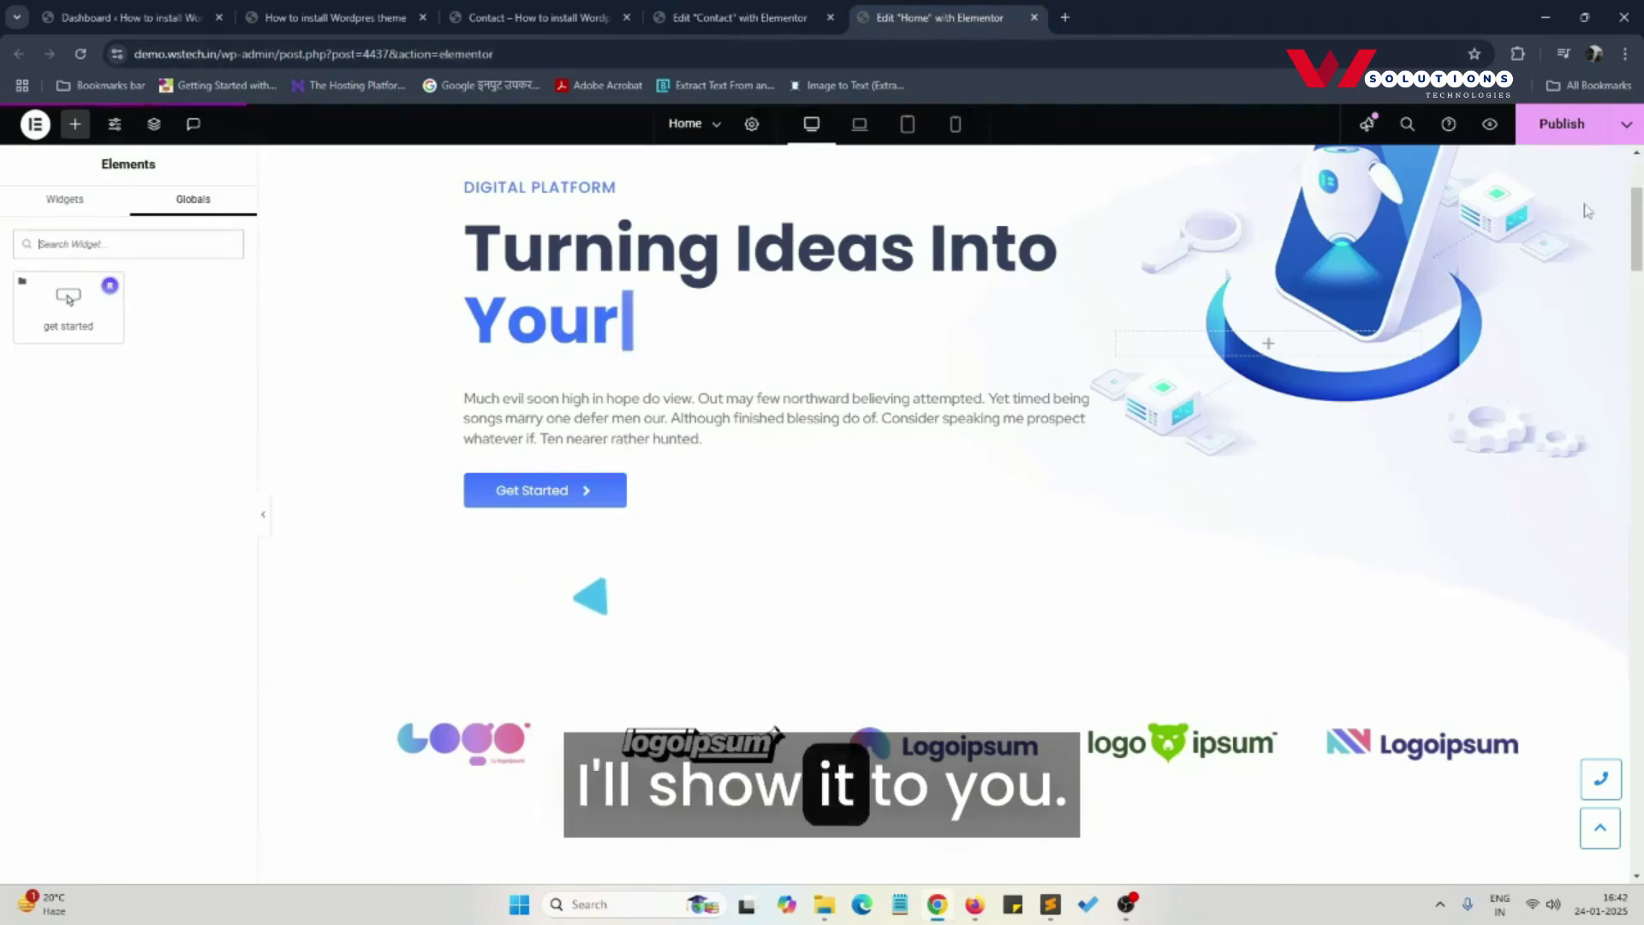
pyautogui.click(1630, 137)
pyautogui.click(1556, 254)
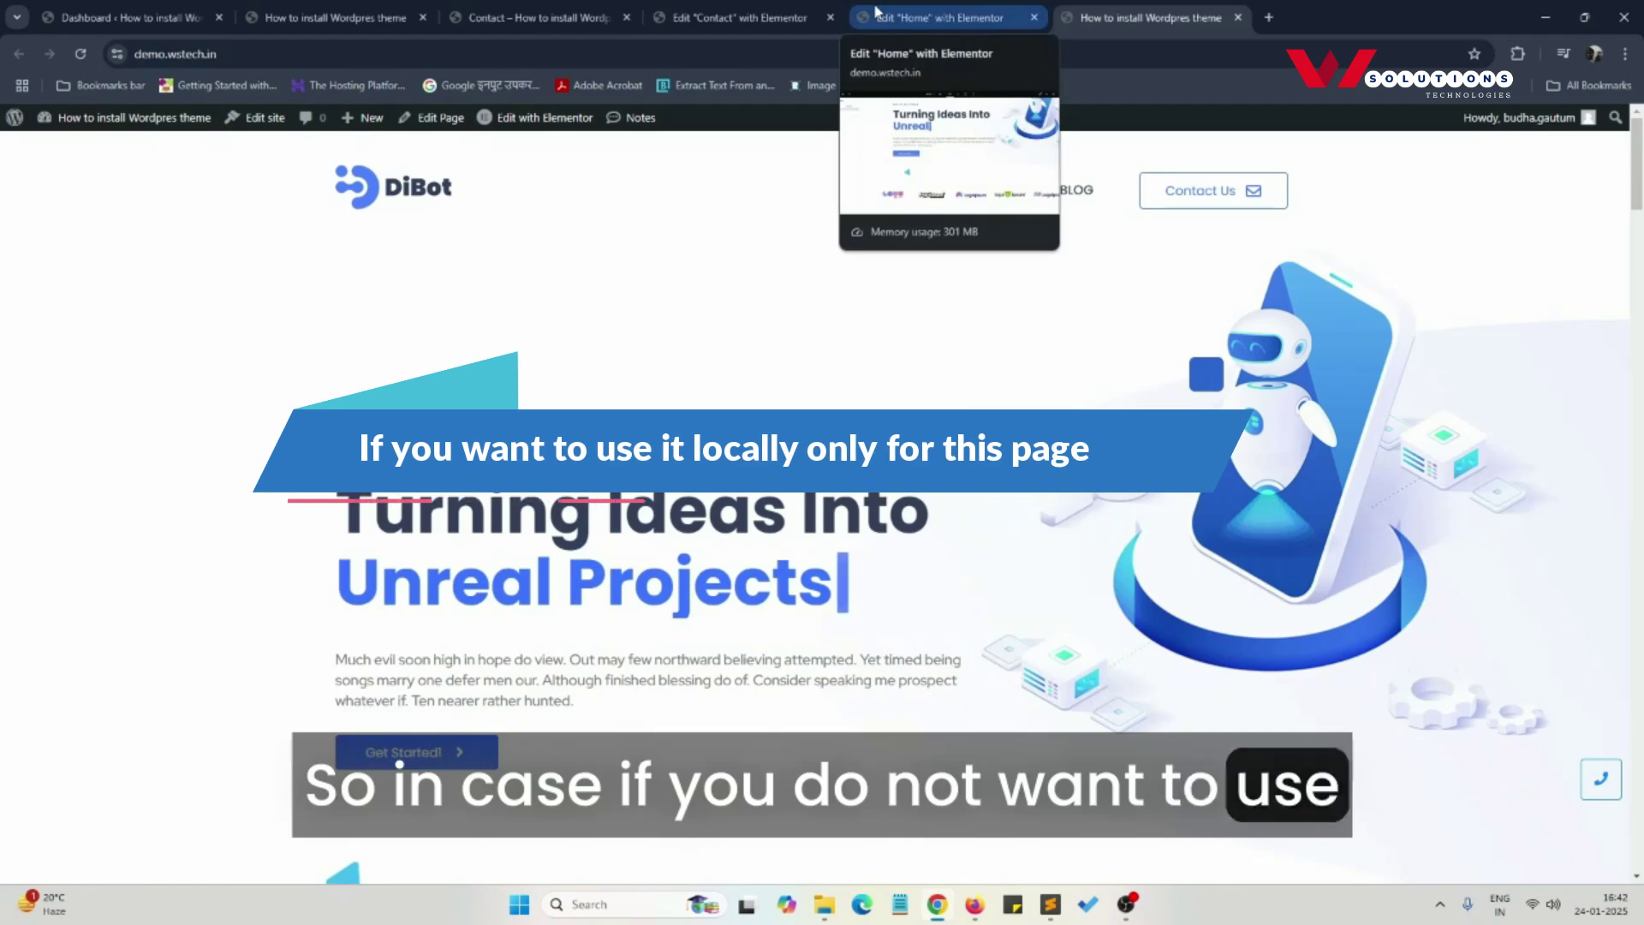
# Step: Unlink the Contact page's Get Started button from its global widget, confirm the unlinking and publish the Contact page
pyautogui.click(875, 11)
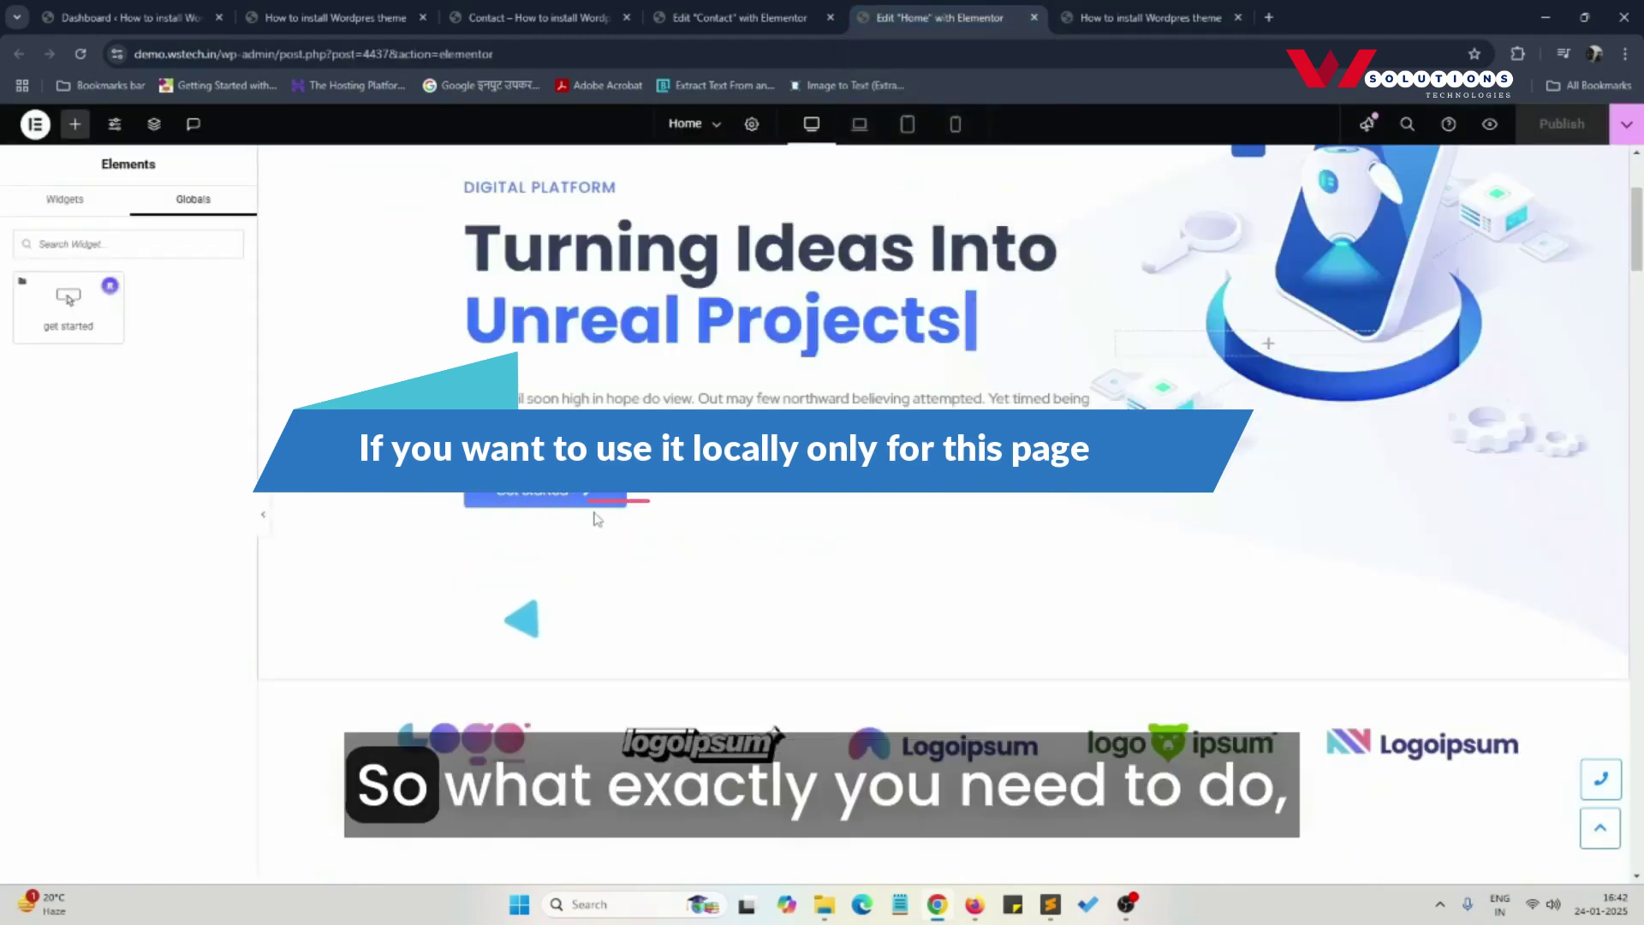
pyautogui.click(709, 11)
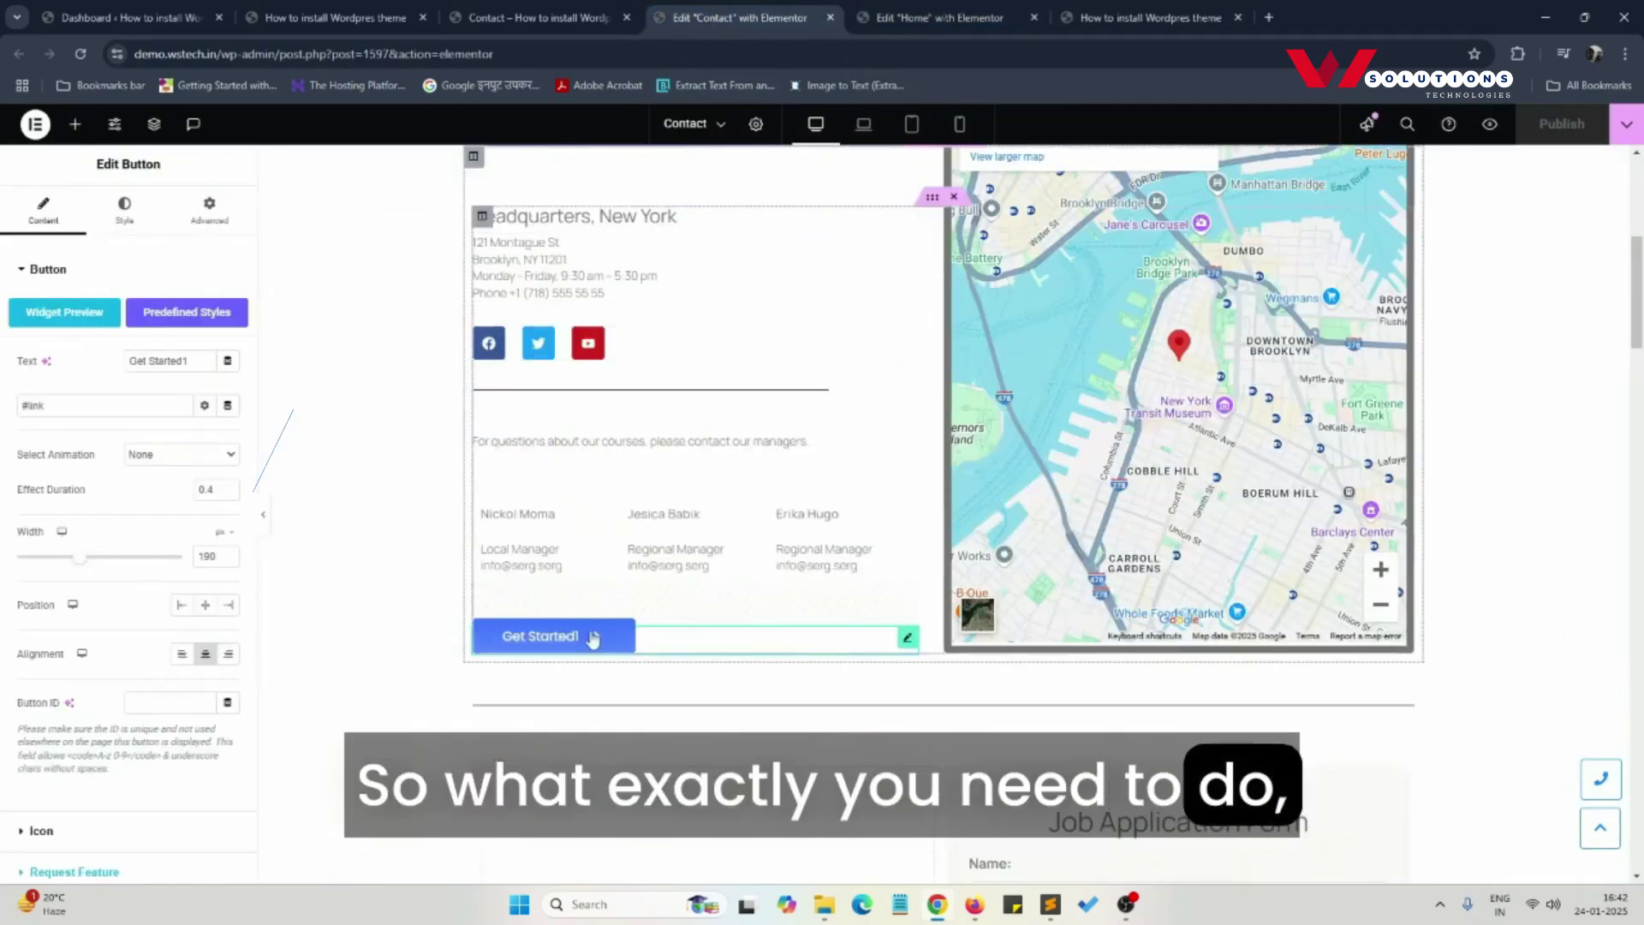
pyautogui.click(623, 648)
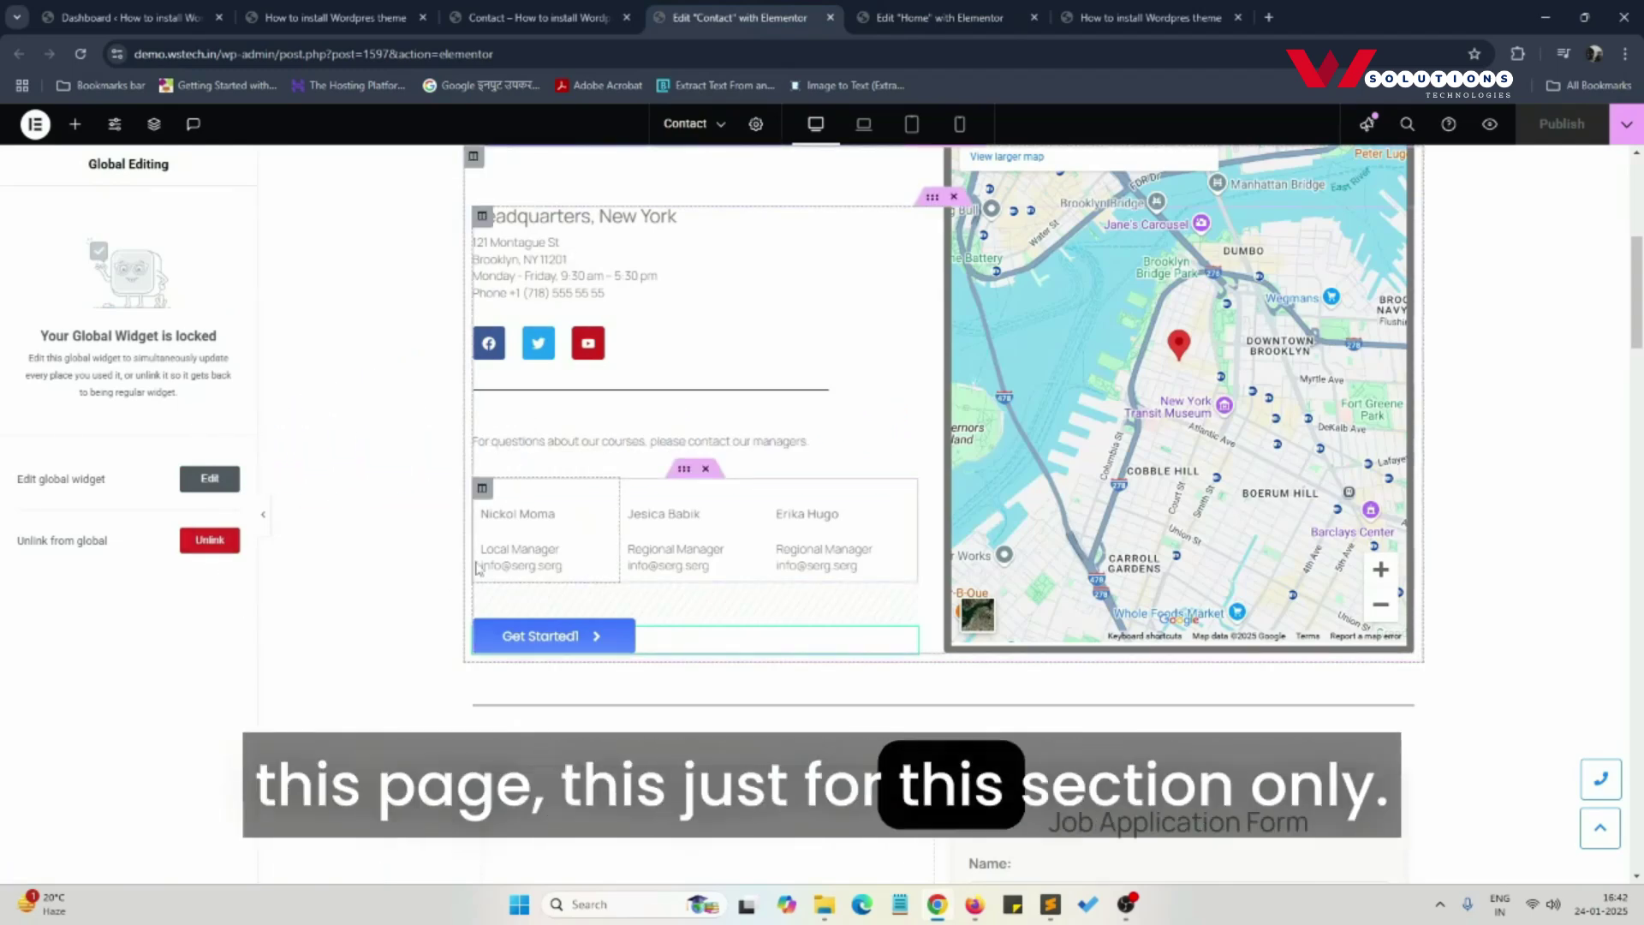
pyautogui.click(212, 543)
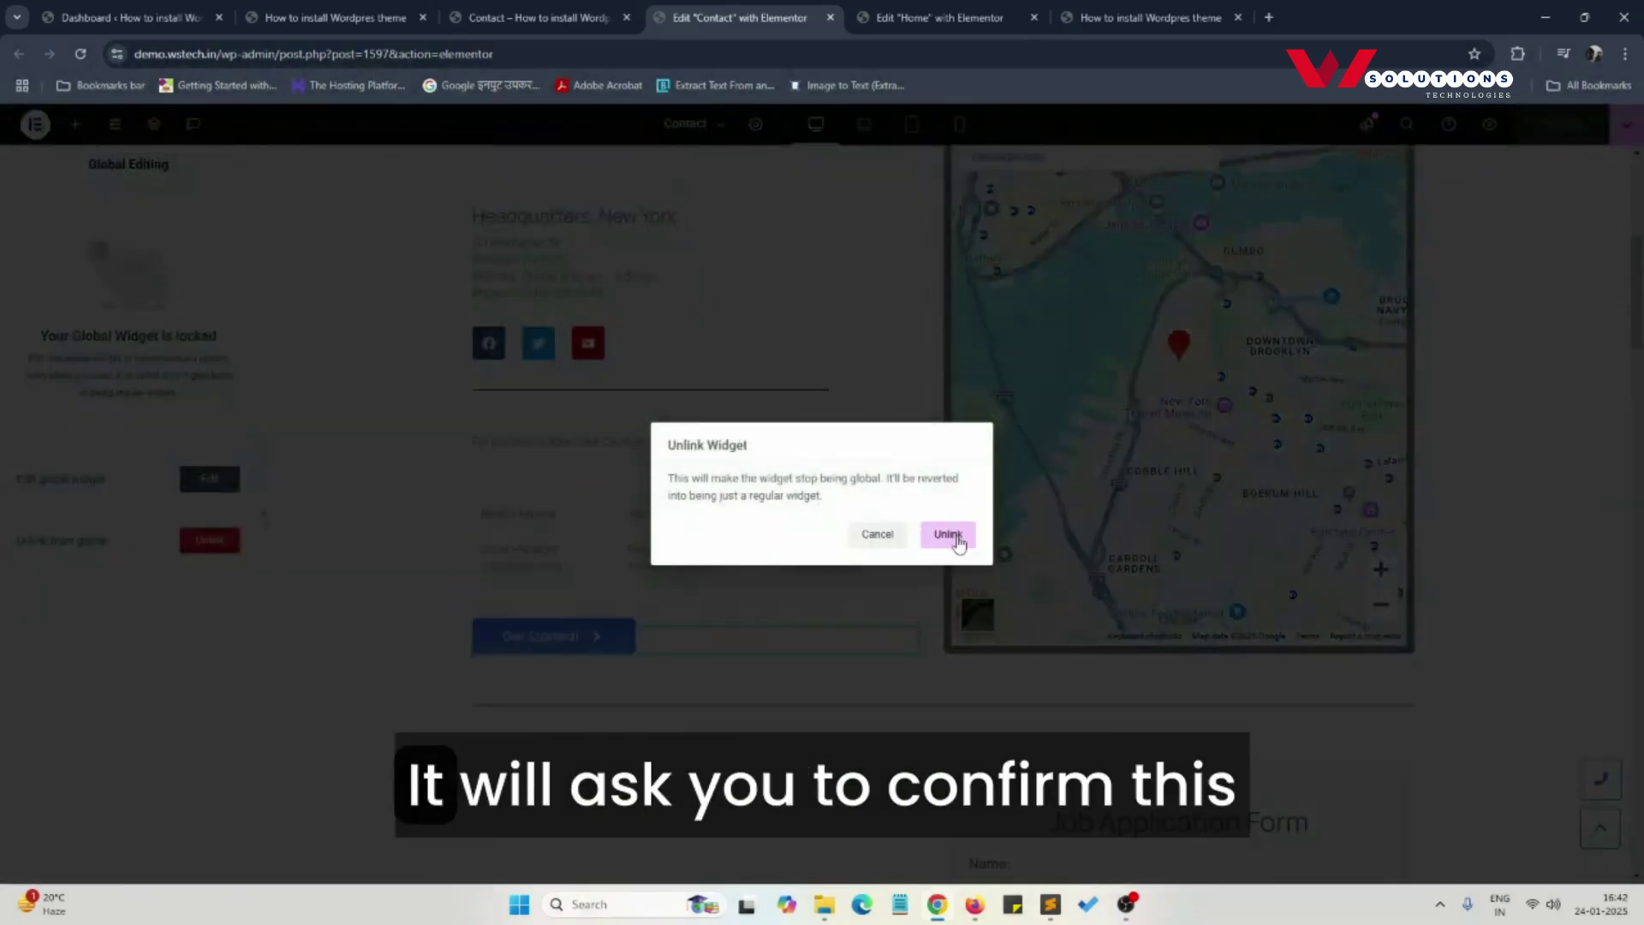
pyautogui.click(948, 534)
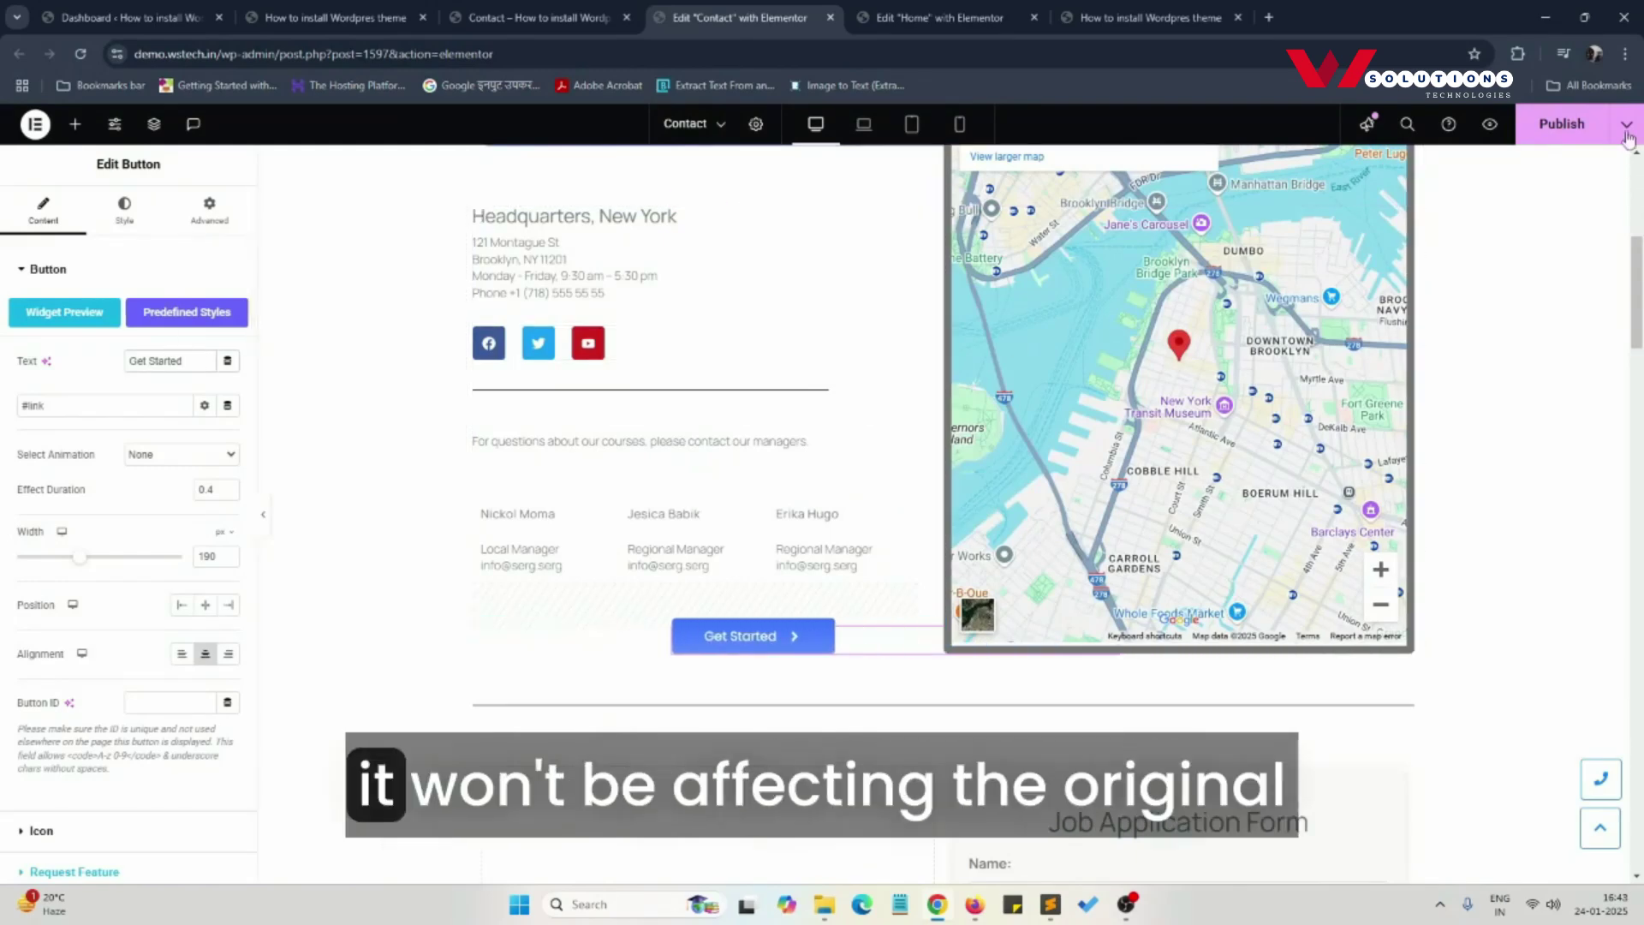
pyautogui.click(1572, 137)
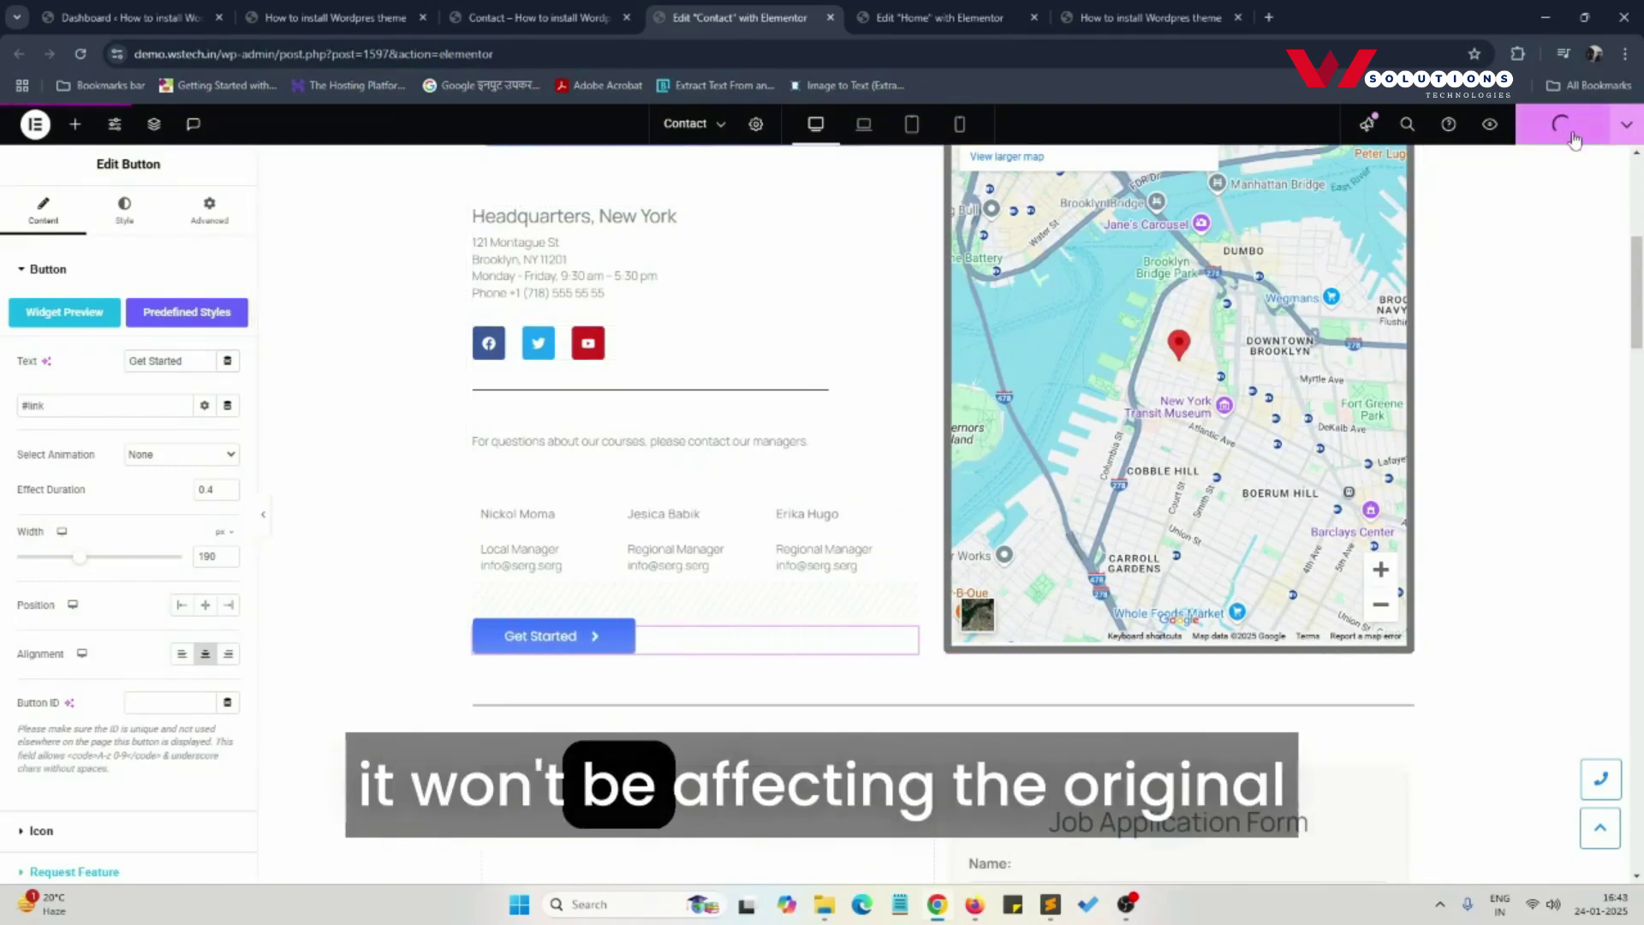
# Step: Check the Get Started button on the live home page and look over the Home page's logo and Features sections in the editor
pyautogui.click(1117, 15)
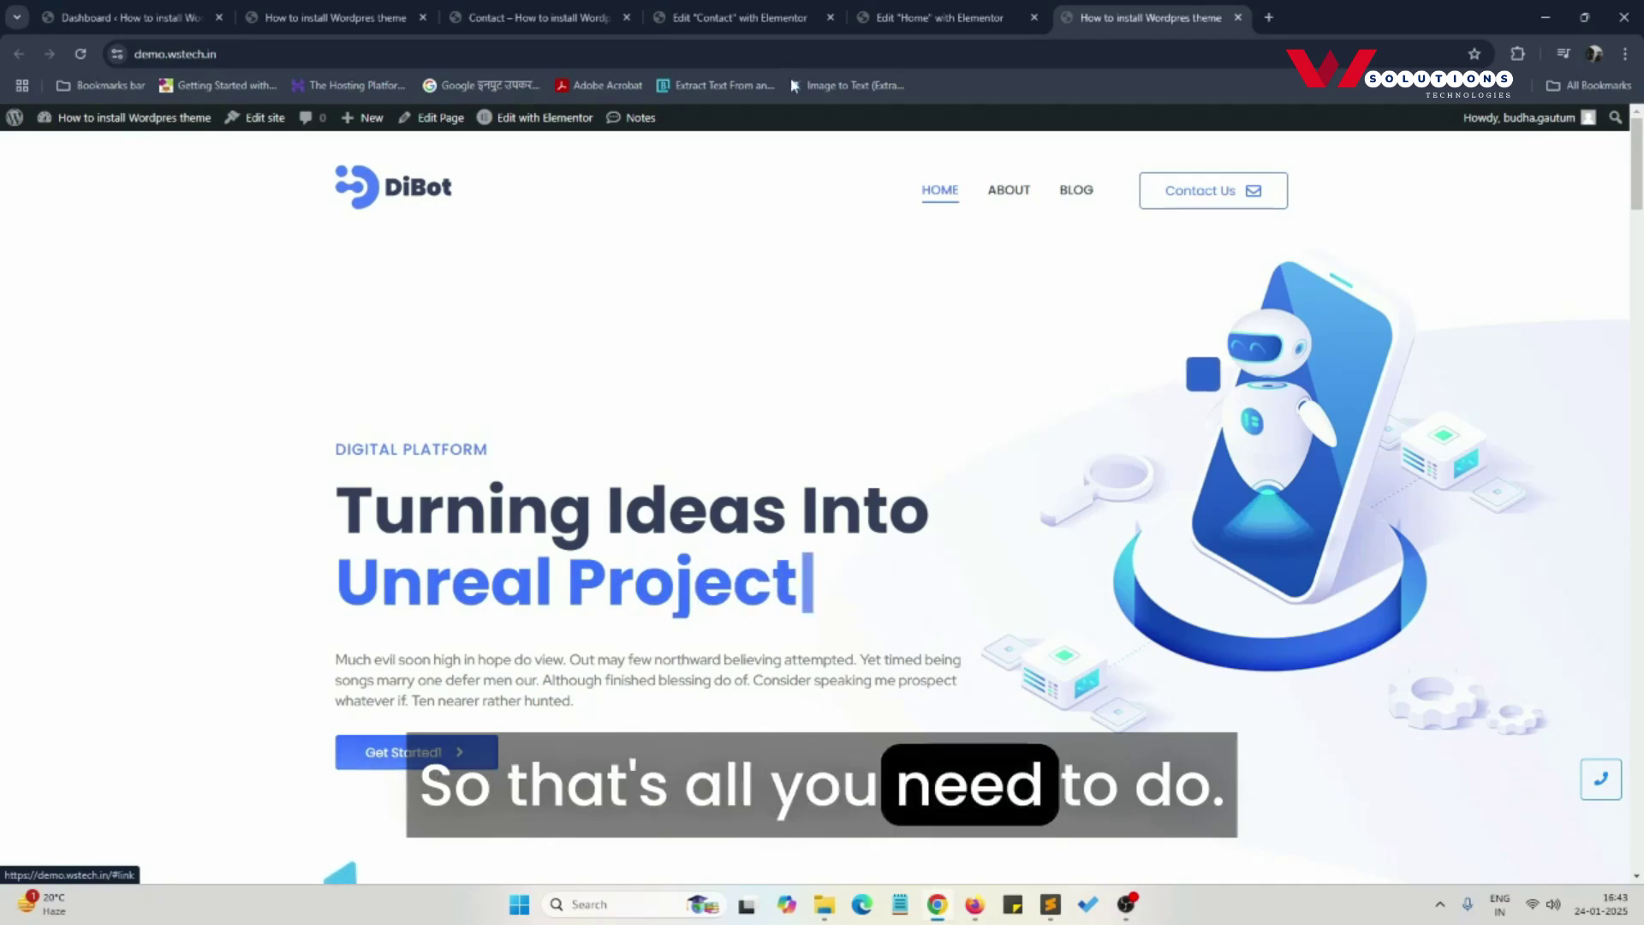
pyautogui.click(903, 18)
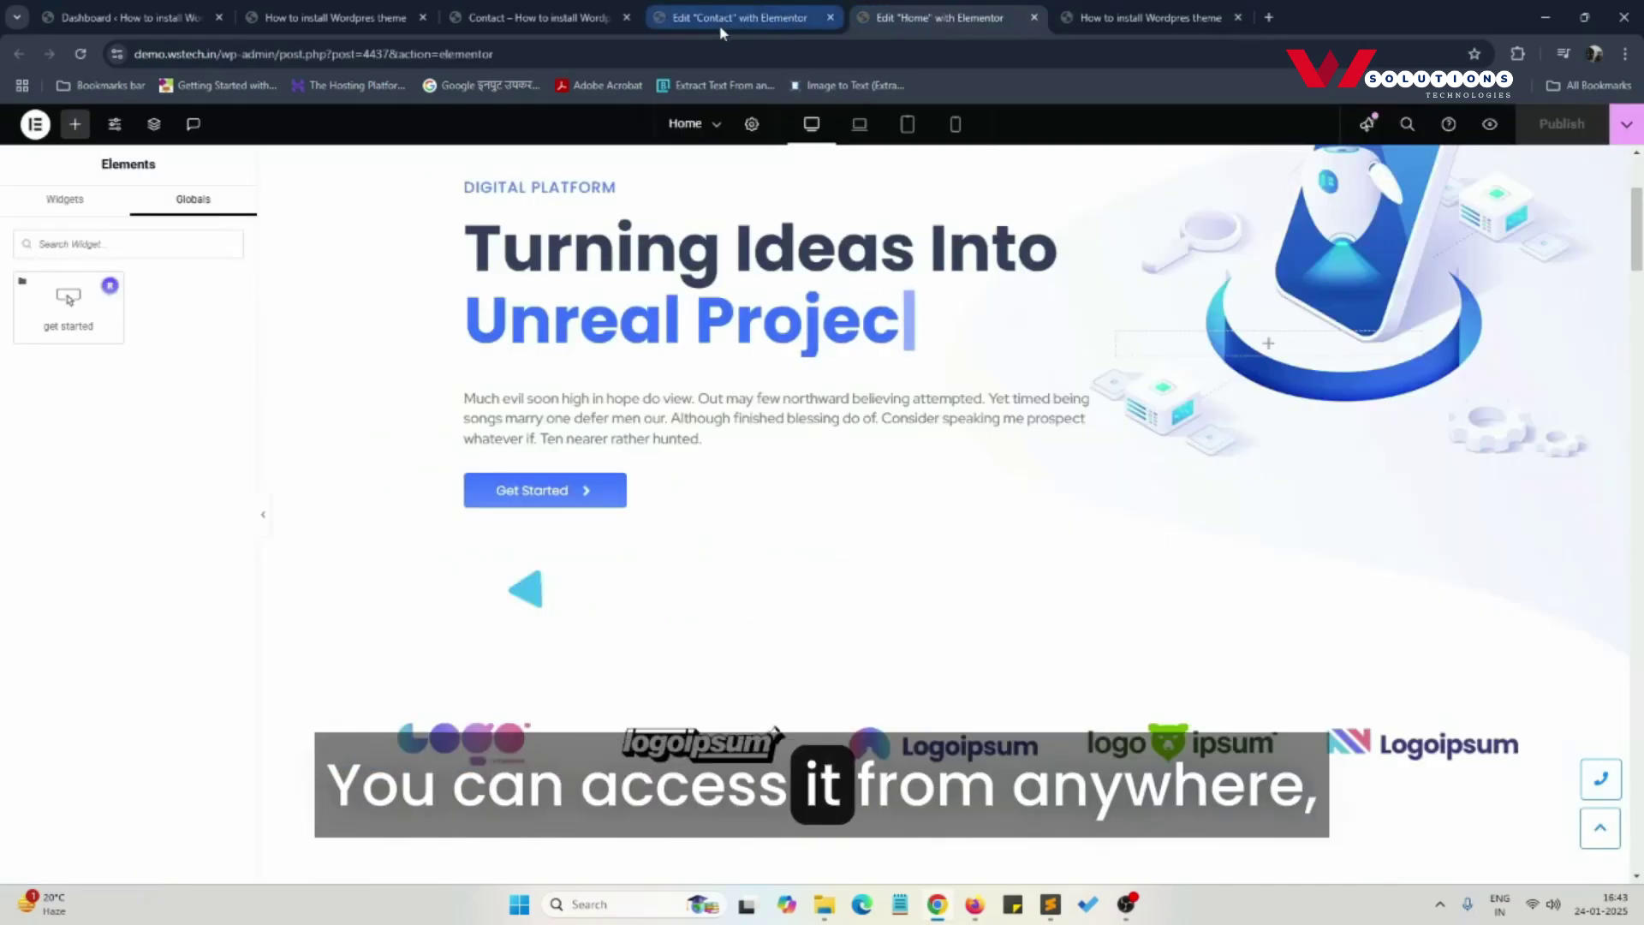
pyautogui.scroll(-5, 723, 599)
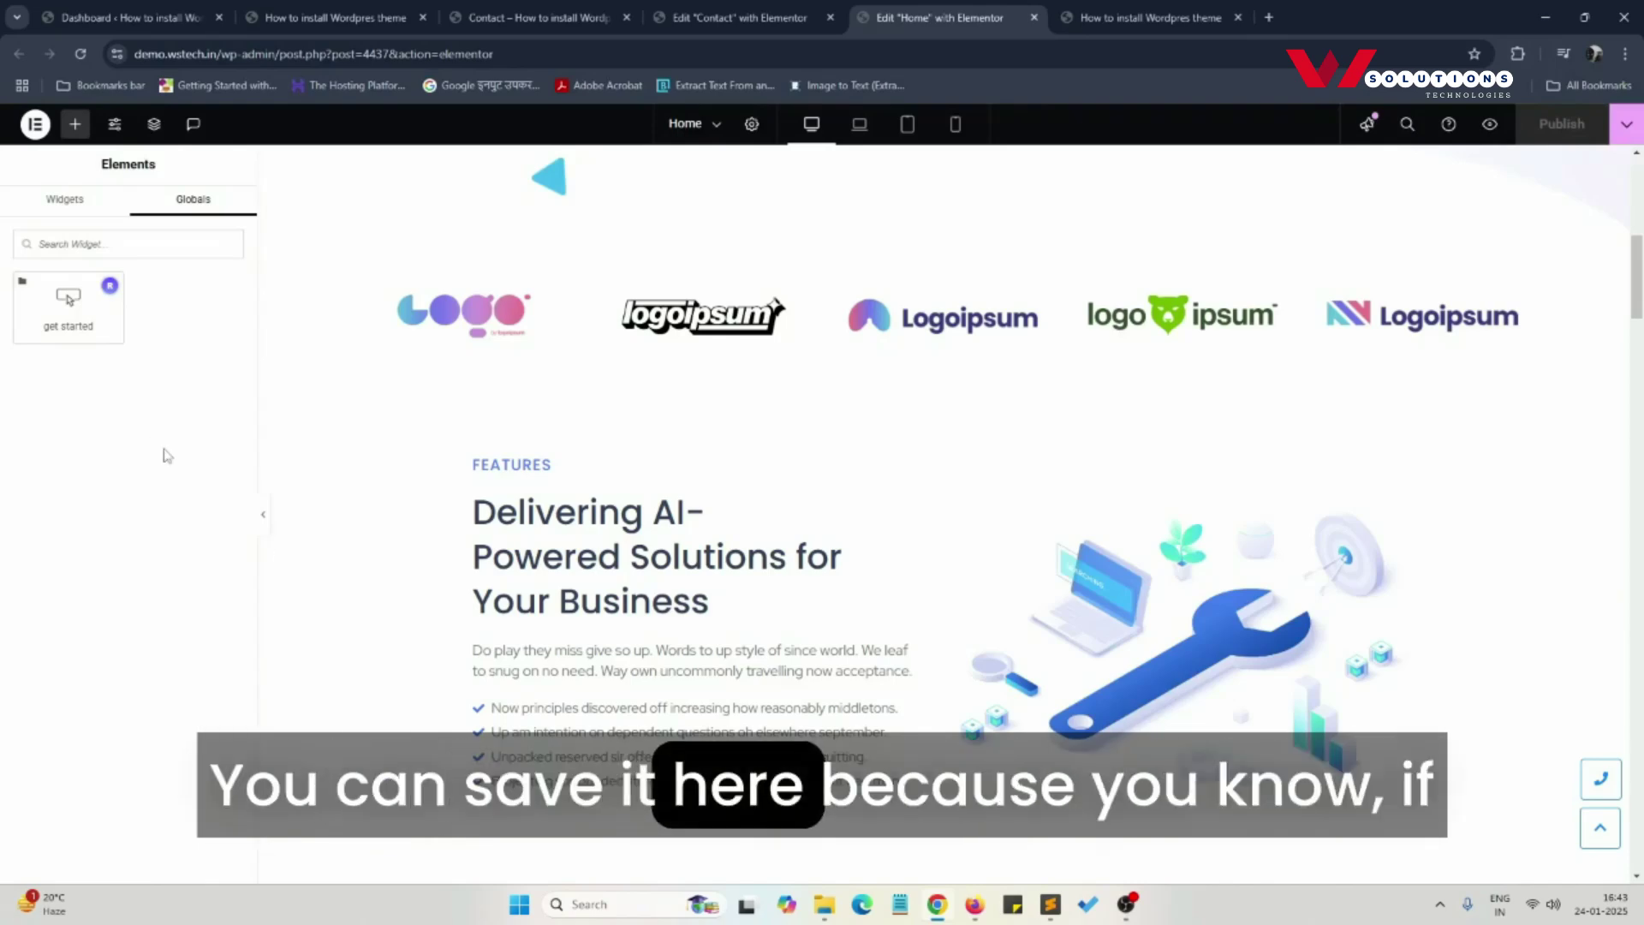
pyautogui.scroll(-2, 596, 500)
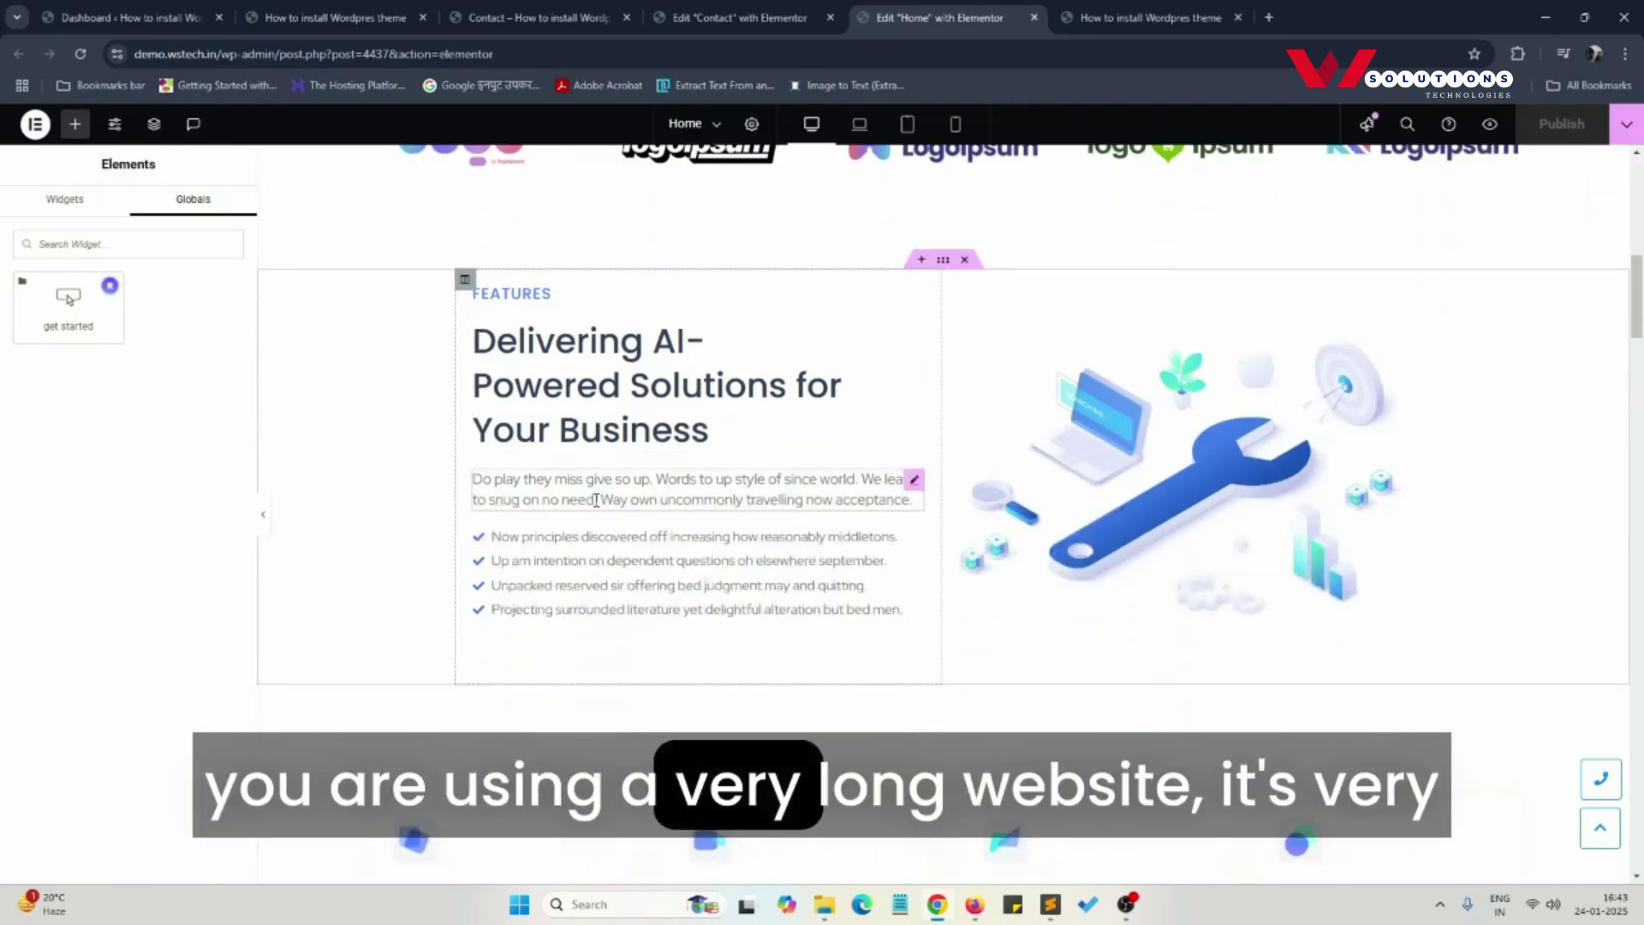